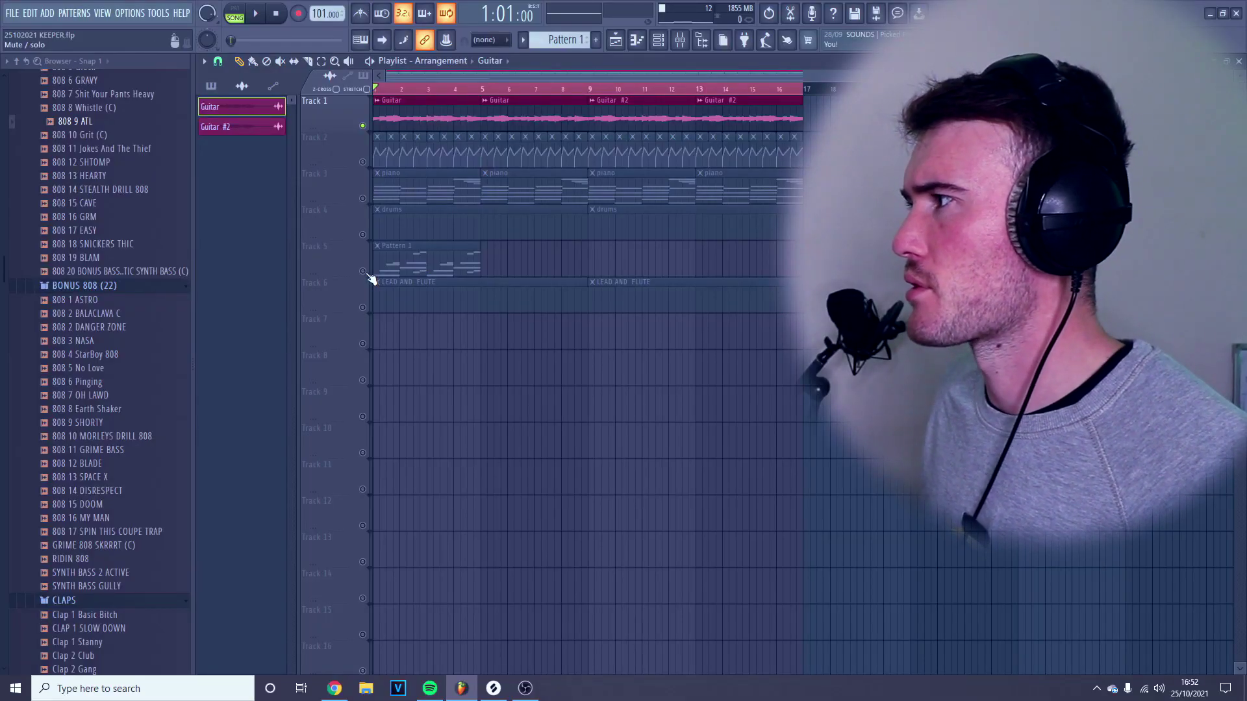
Step: Open Pattern 1's WremenaOne notes in the piano roll and play the pattern on its own
double_click(397, 262)
left_click(658, 41)
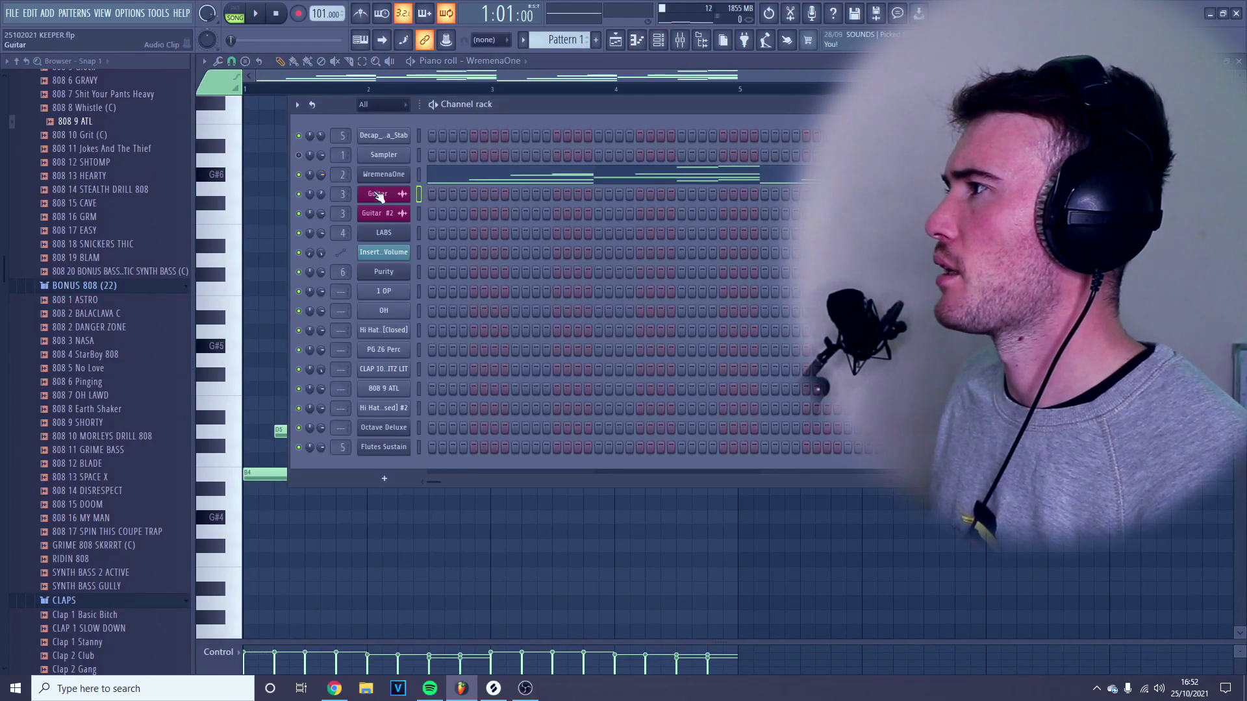
left_click(373, 175)
right_click(879, 565)
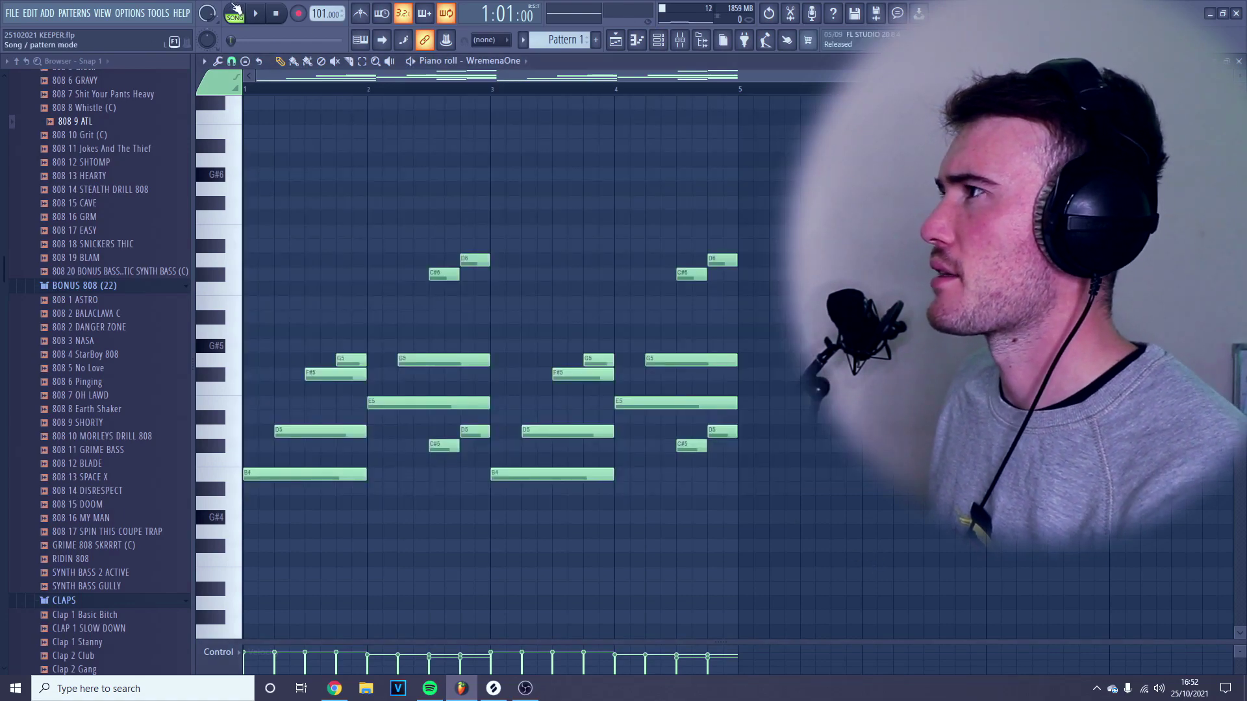
left_click(255, 13)
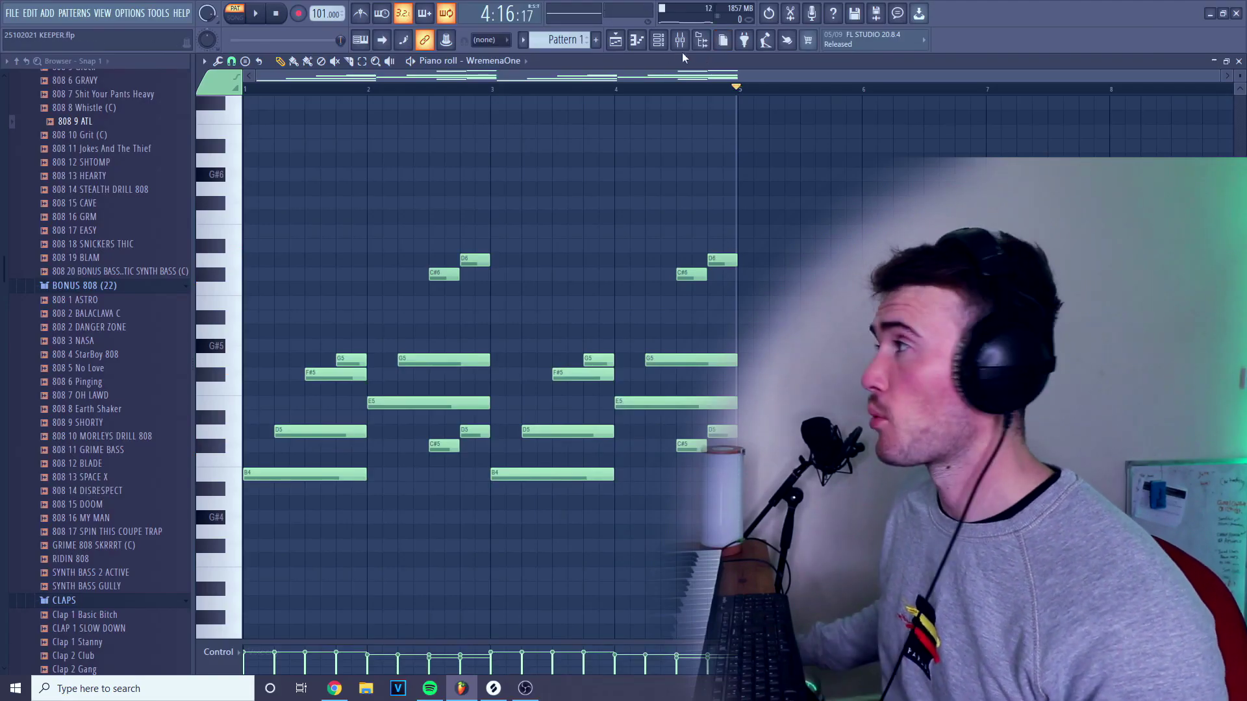
Step: Check the WremenaOne mixer track, and inspect the channel settings of the Guitar #2 and Guitar audio clips in the playlist
left_click(677, 46)
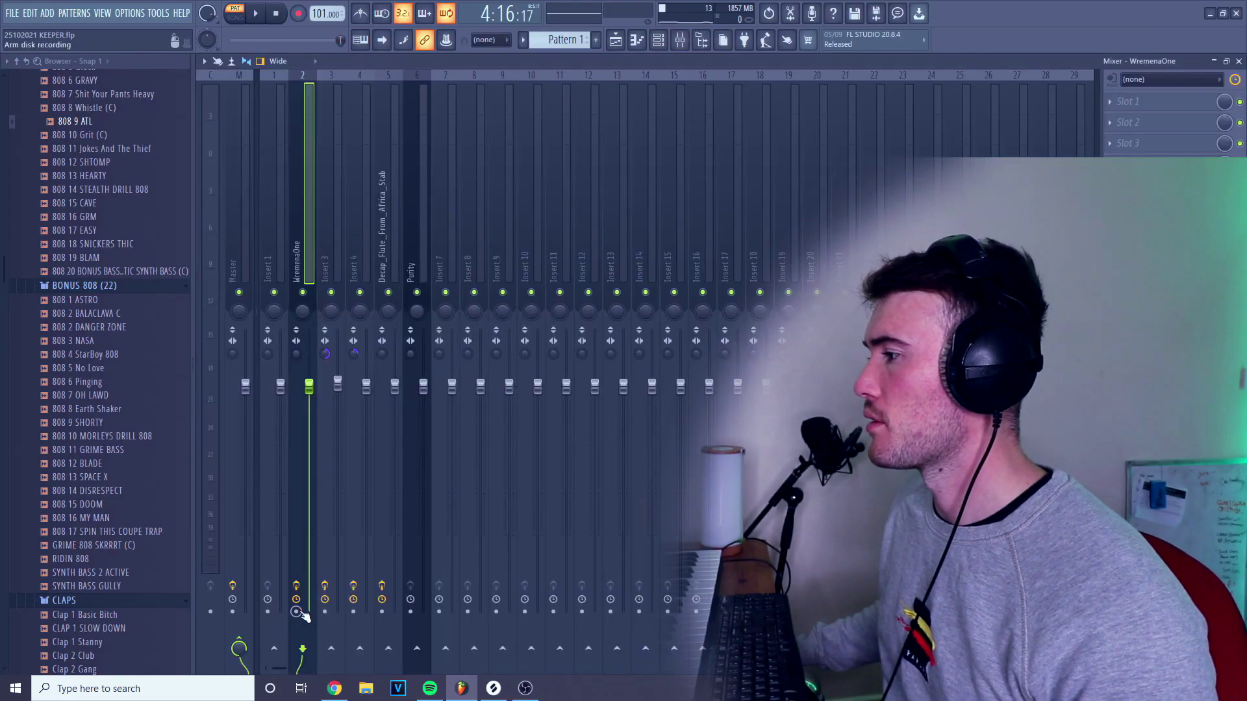
key("F5")
left_click(591, 102)
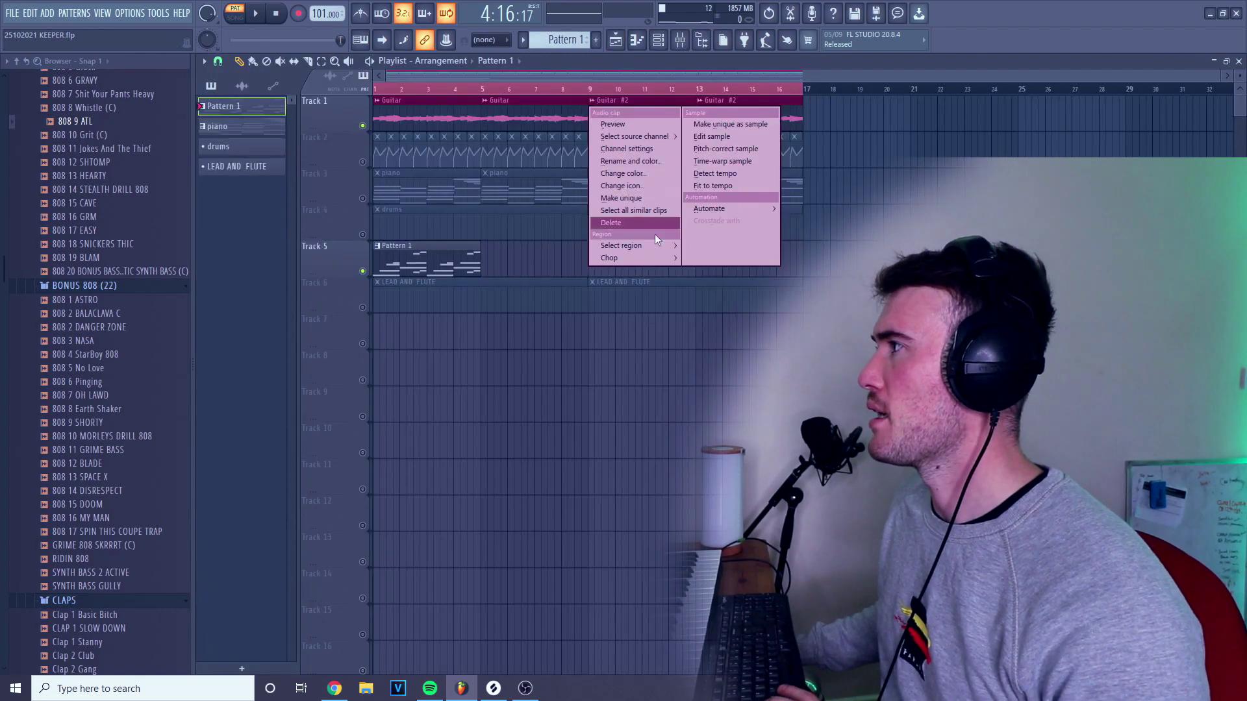
left_click(621, 210)
double_click(636, 118)
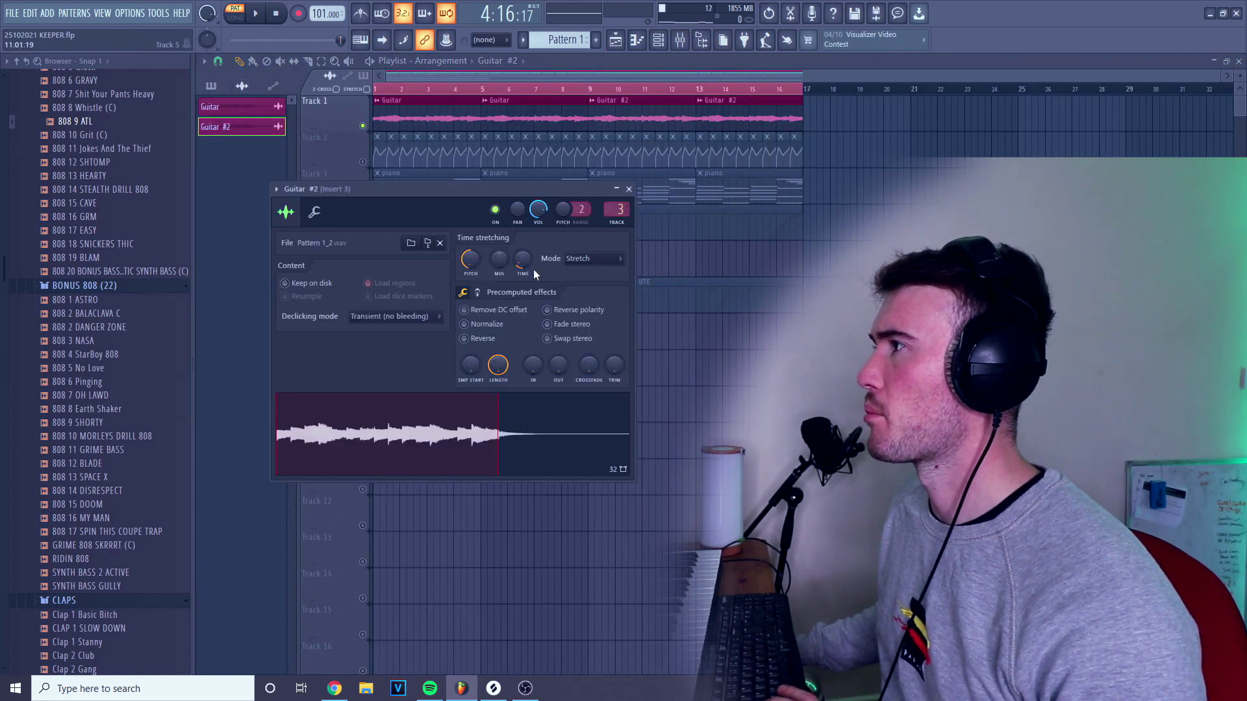
left_click(629, 189)
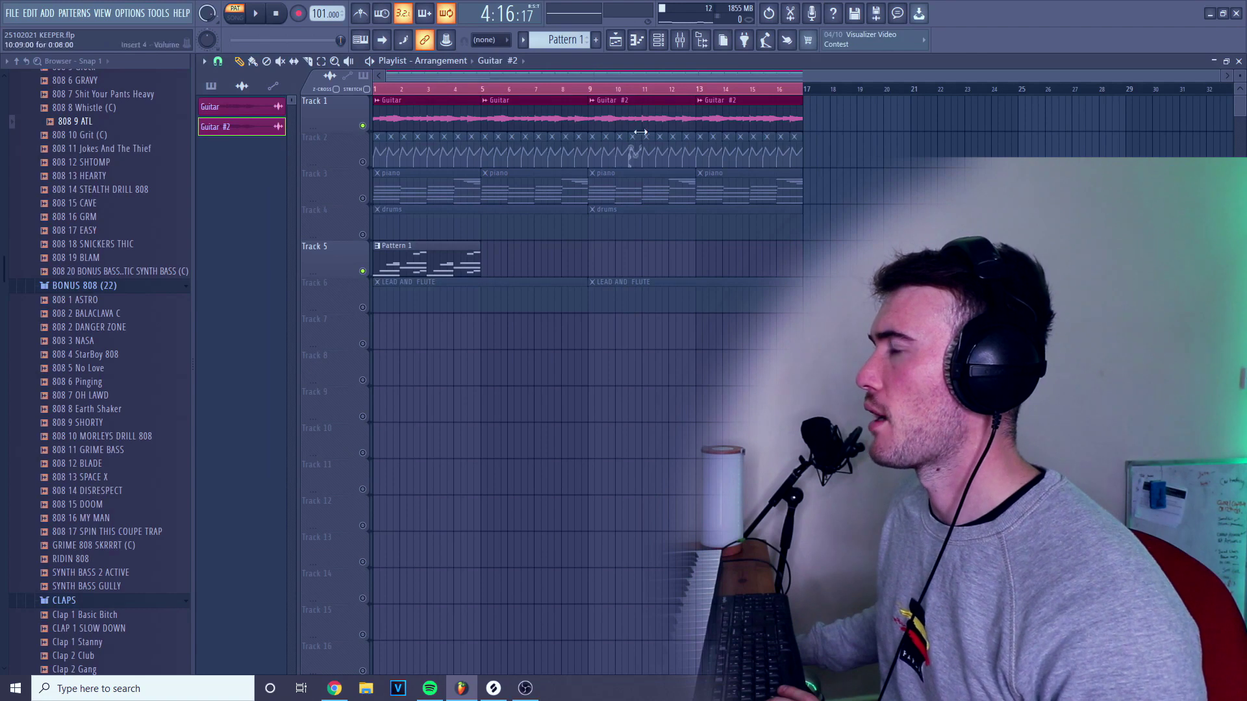
double_click(534, 109)
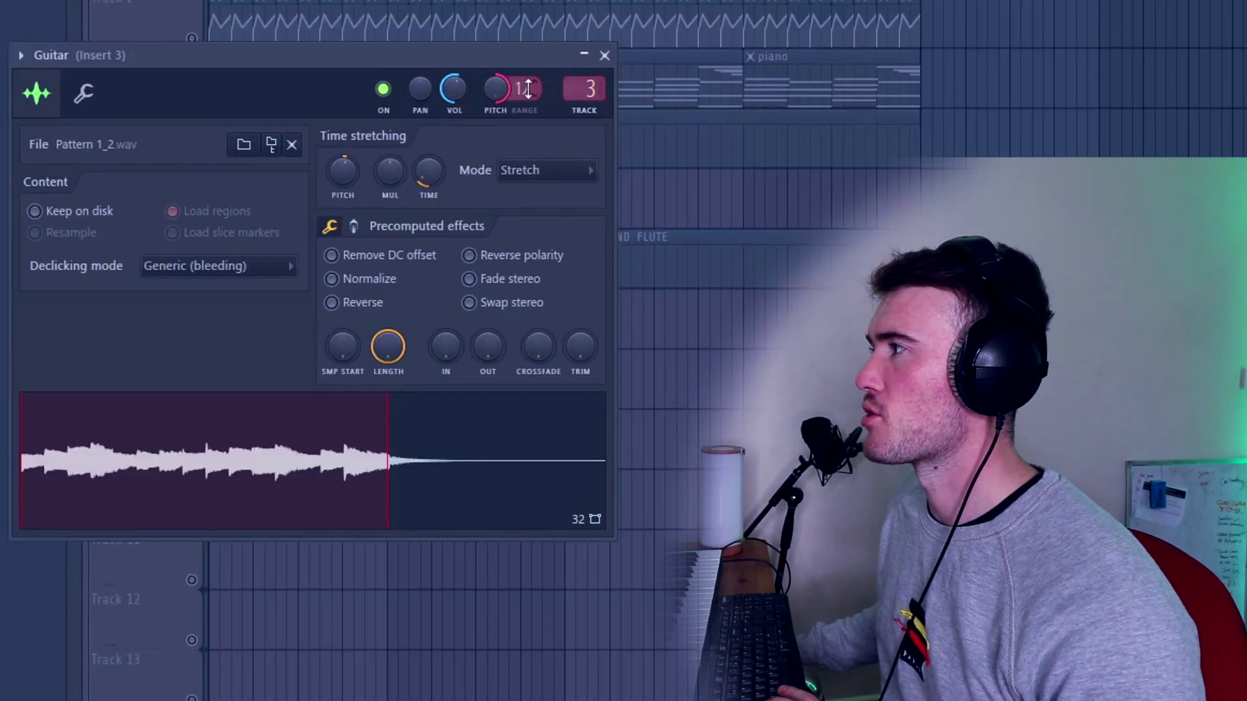
left_click(603, 51)
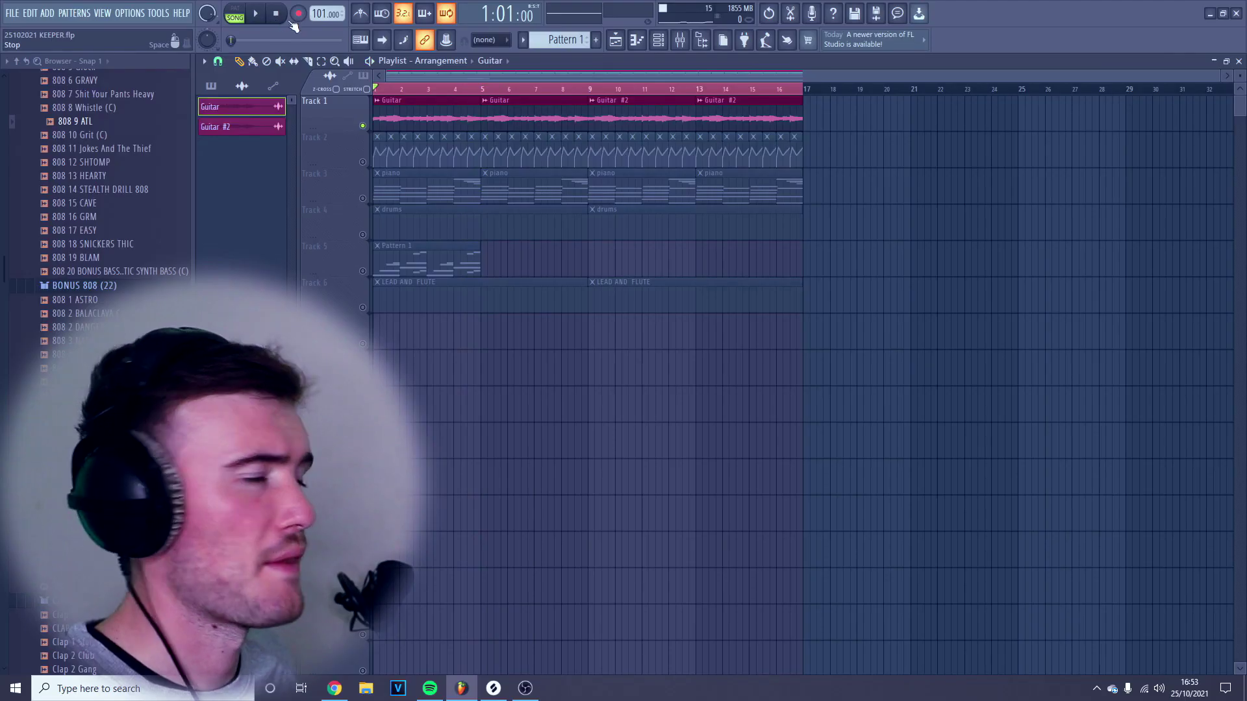
Step: Play the song from bar 9 and inspect the Fruity parametric EQ 2 on mixer track Insert 3
left_click(590, 91)
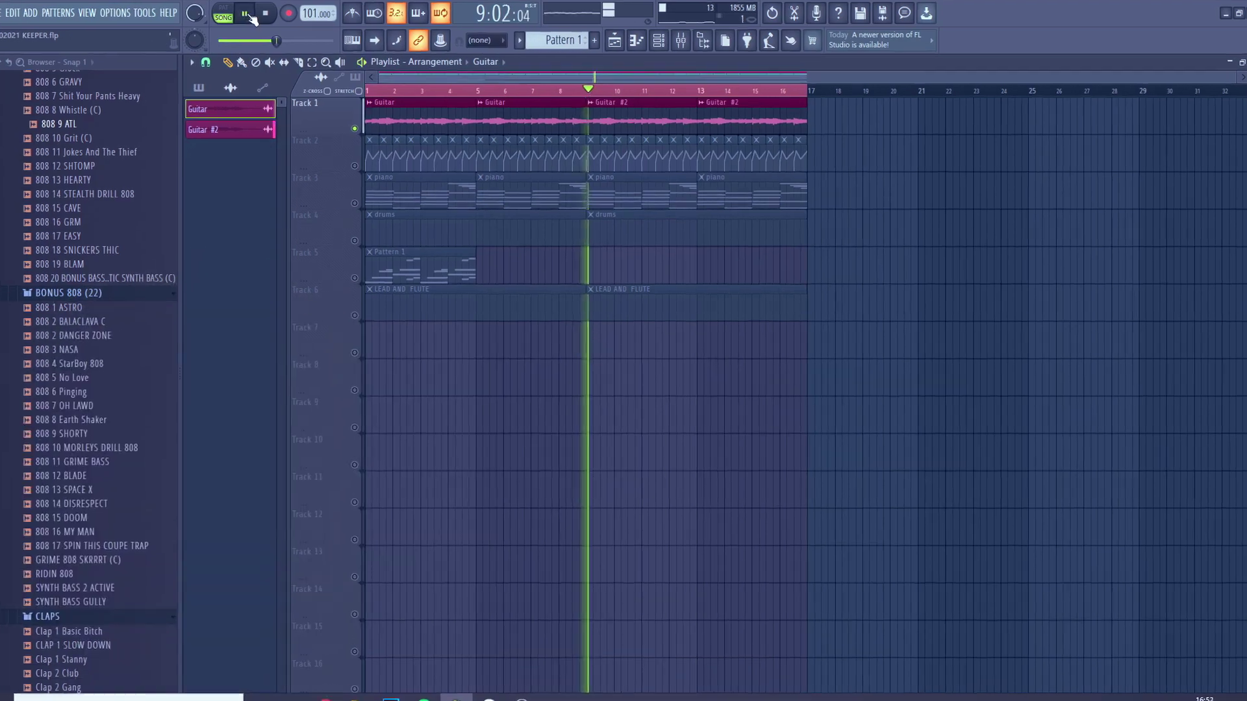
left_click(255, 15)
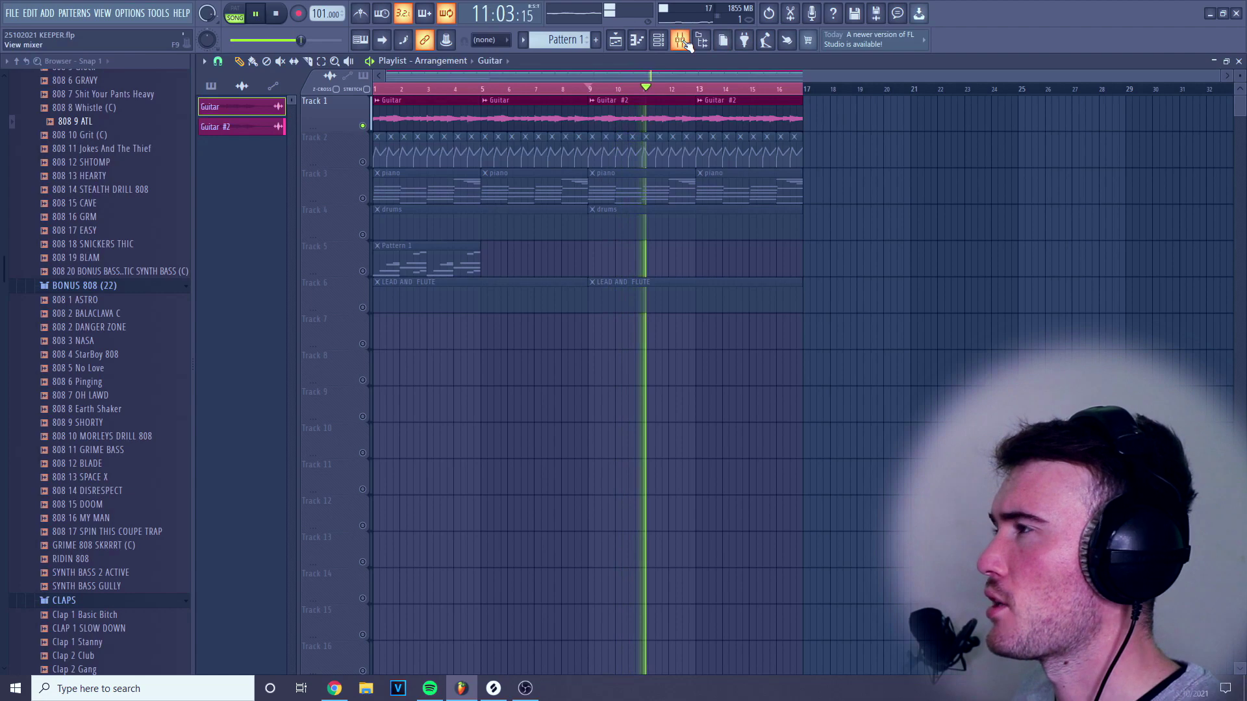
left_click(725, 65)
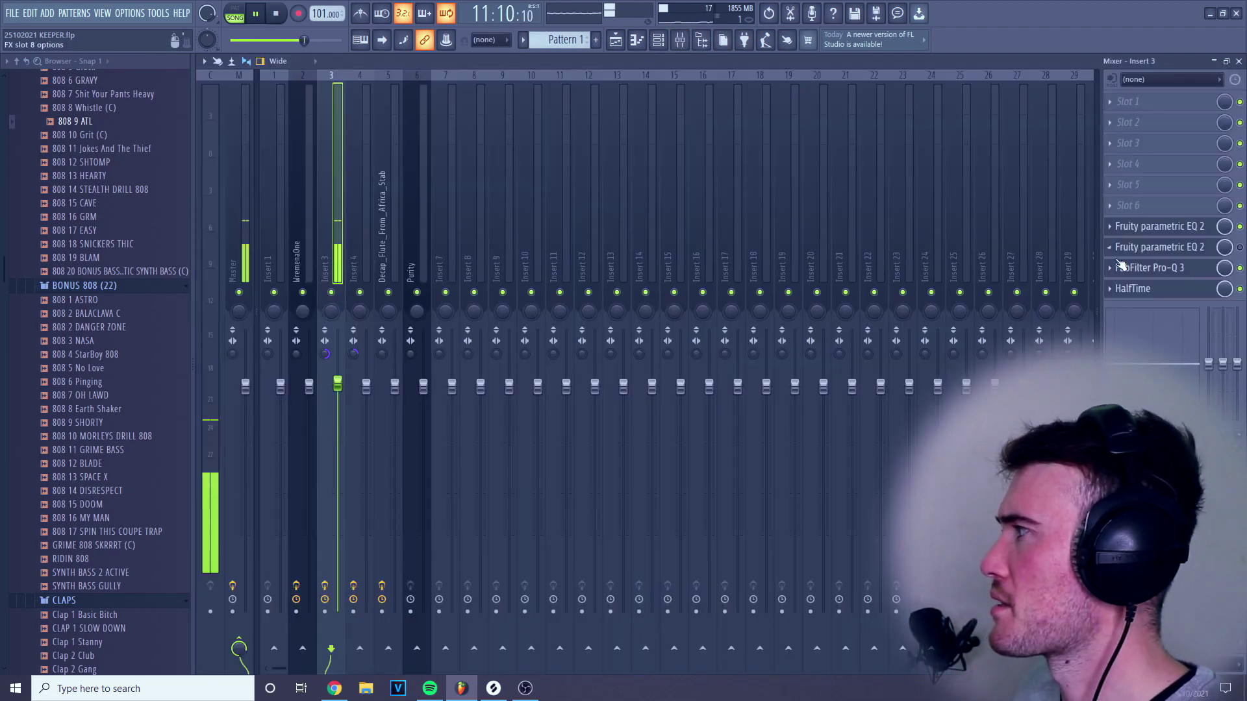
left_click(1129, 227)
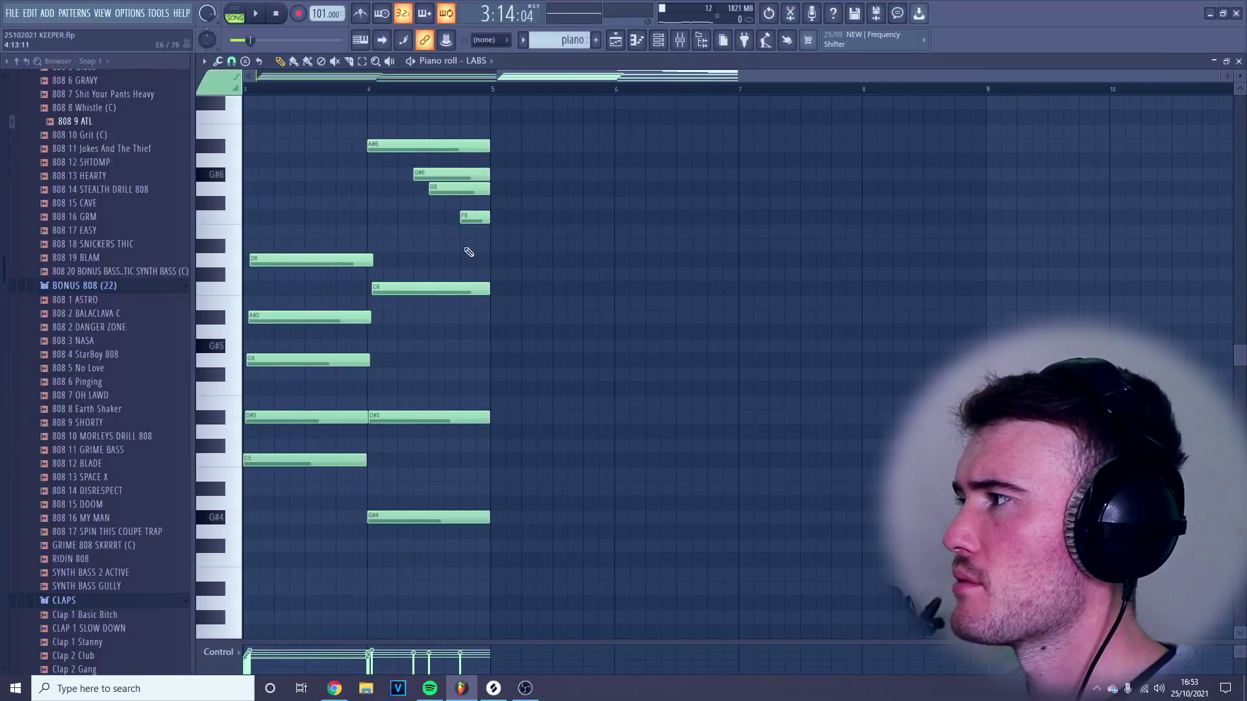
Step: Examine the LABS piano chords bar by bar in the piano roll, select all the notes and play the piano pattern
scroll(464, 318, "down", 3)
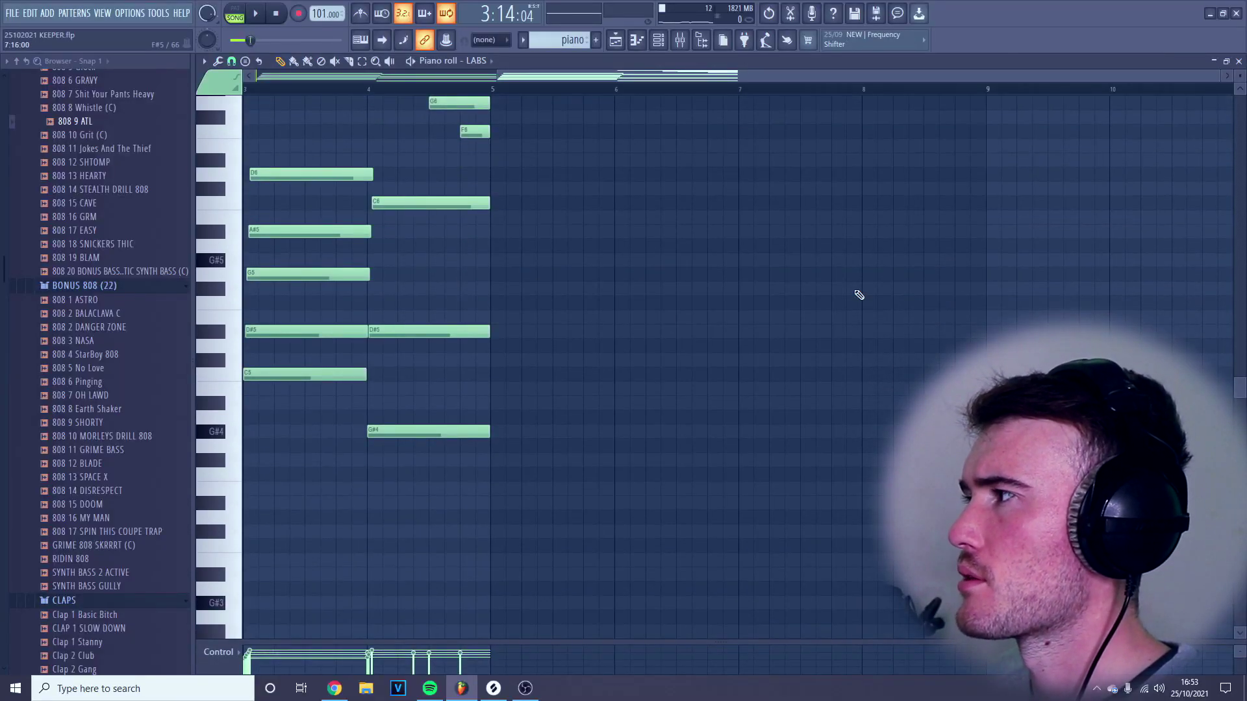
scroll(857, 291, "up", 3)
scroll(855, 290, "down", 3)
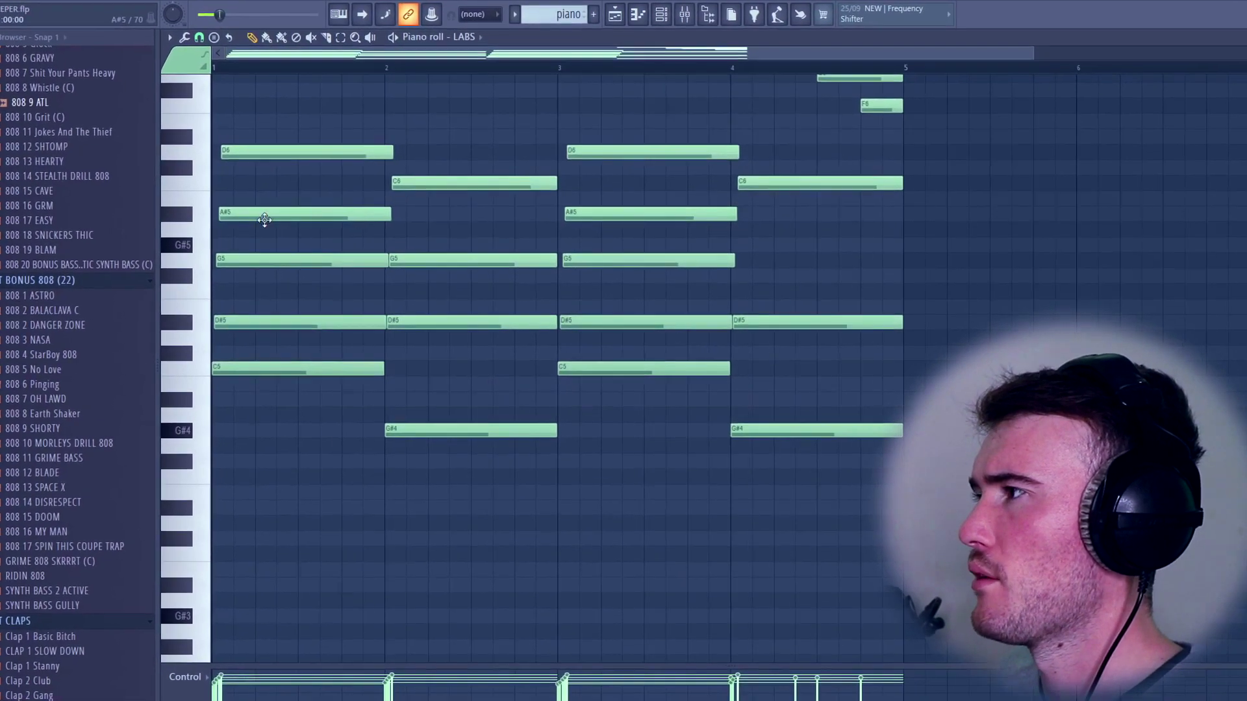
left_click_drag(250, 179, 263, 230)
left_click_drag(252, 132, 259, 172)
left_click_drag(253, 101, 250, 488)
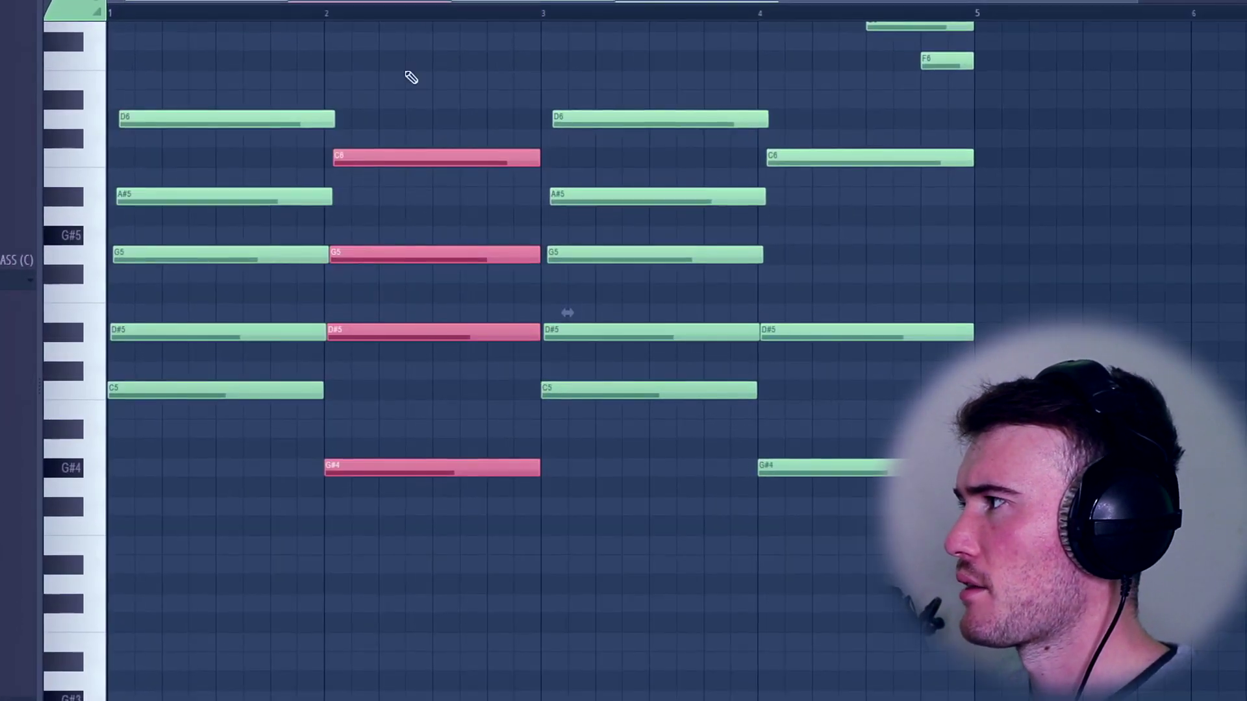
scroll(499, 361, "up", 3)
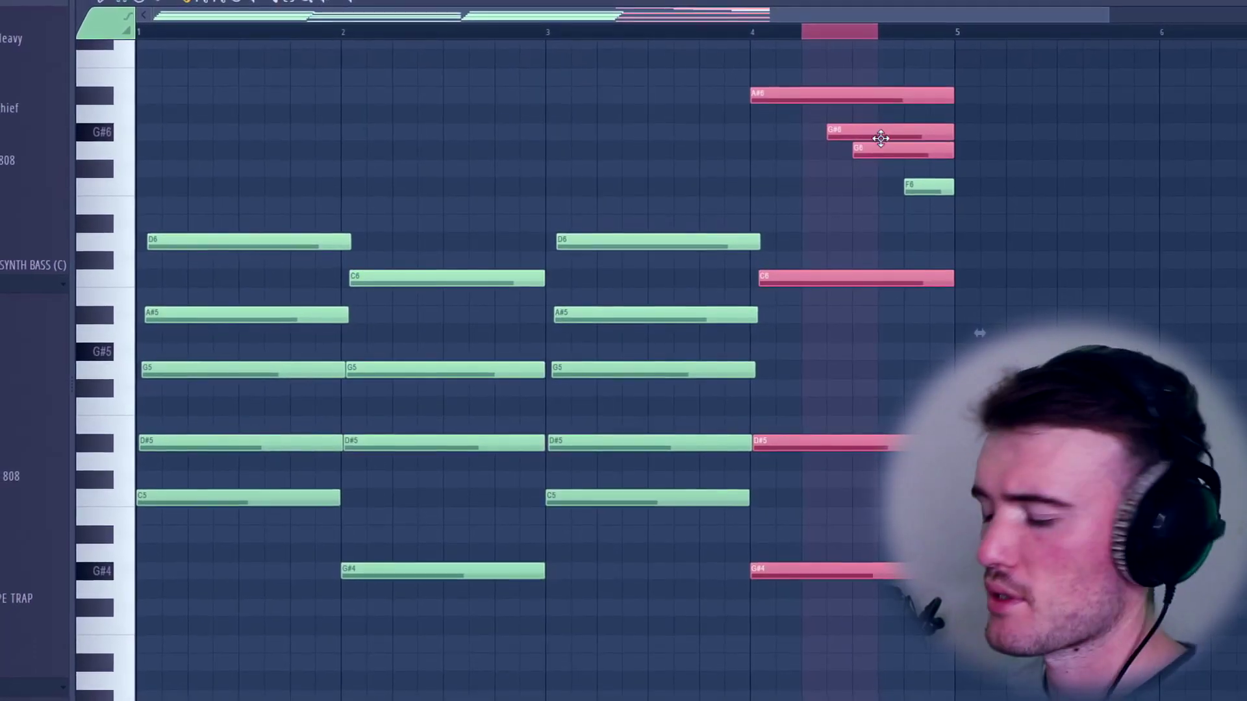
key("ctrl+a")
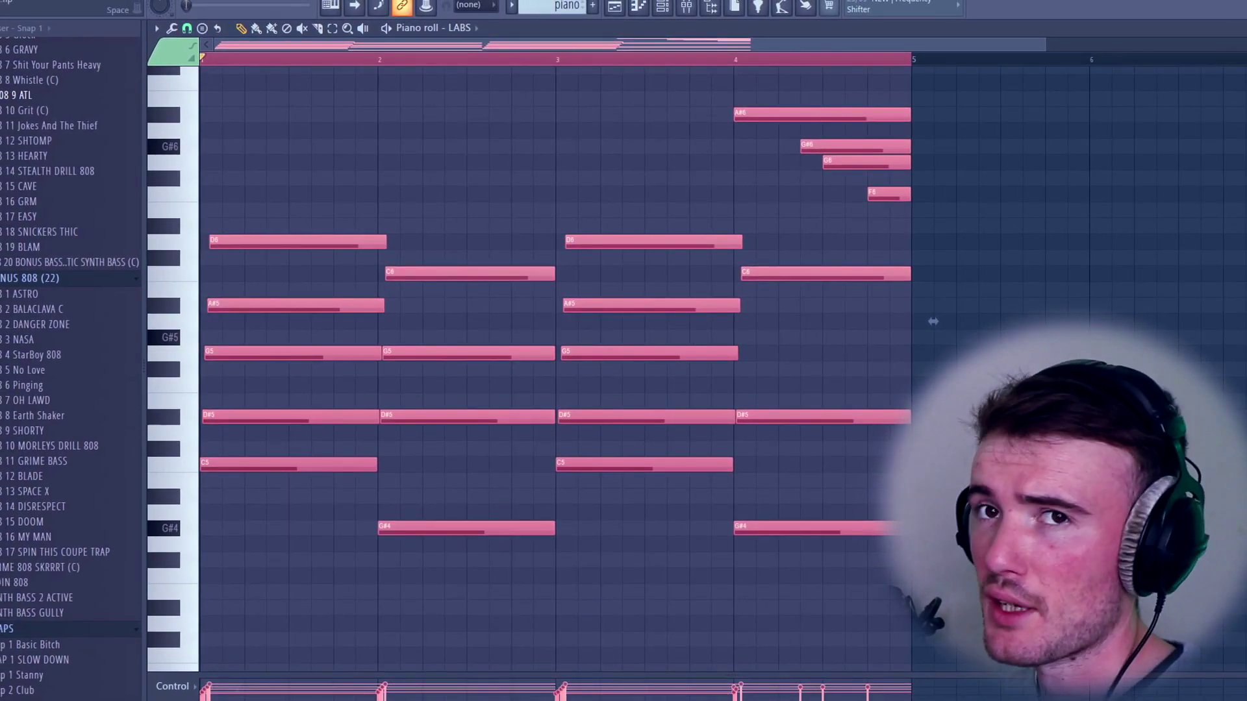
left_click(257, 14)
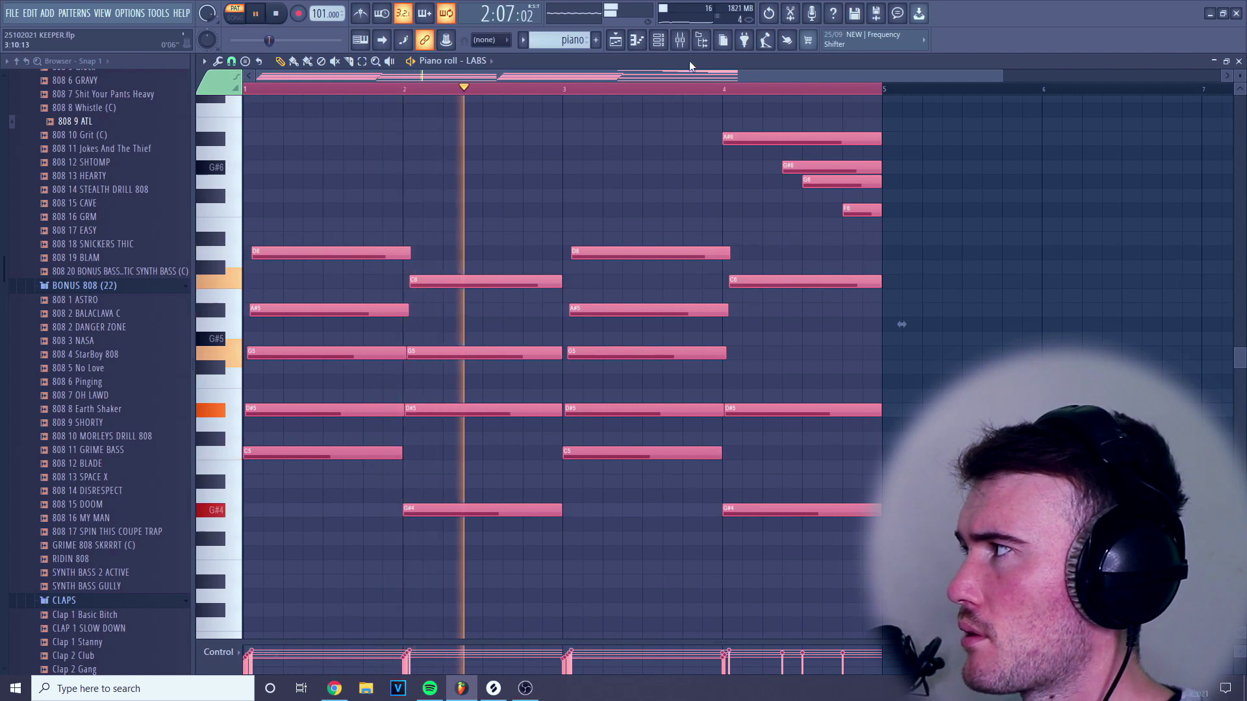
Step: Inspect the Fruity parametric EQ 2 curve on the piano's mixer track, Insert 4, and close the plugin
left_click(679, 41)
left_click(366, 211)
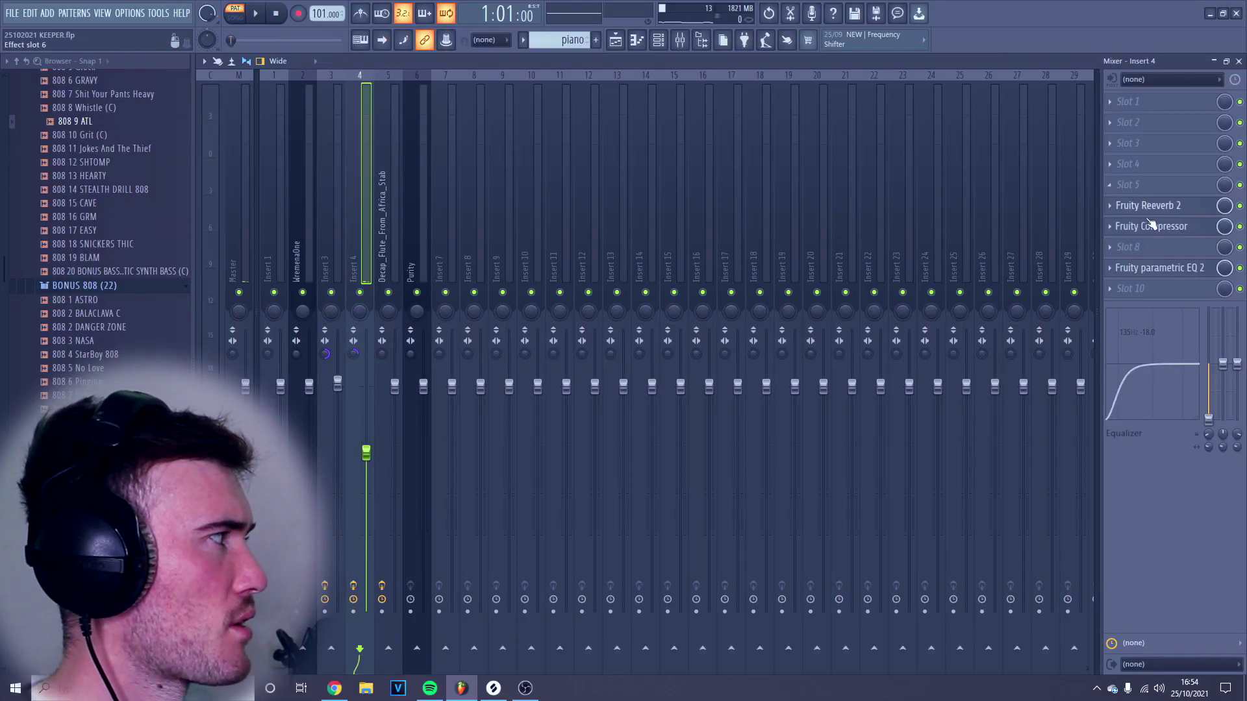
left_click(1175, 272)
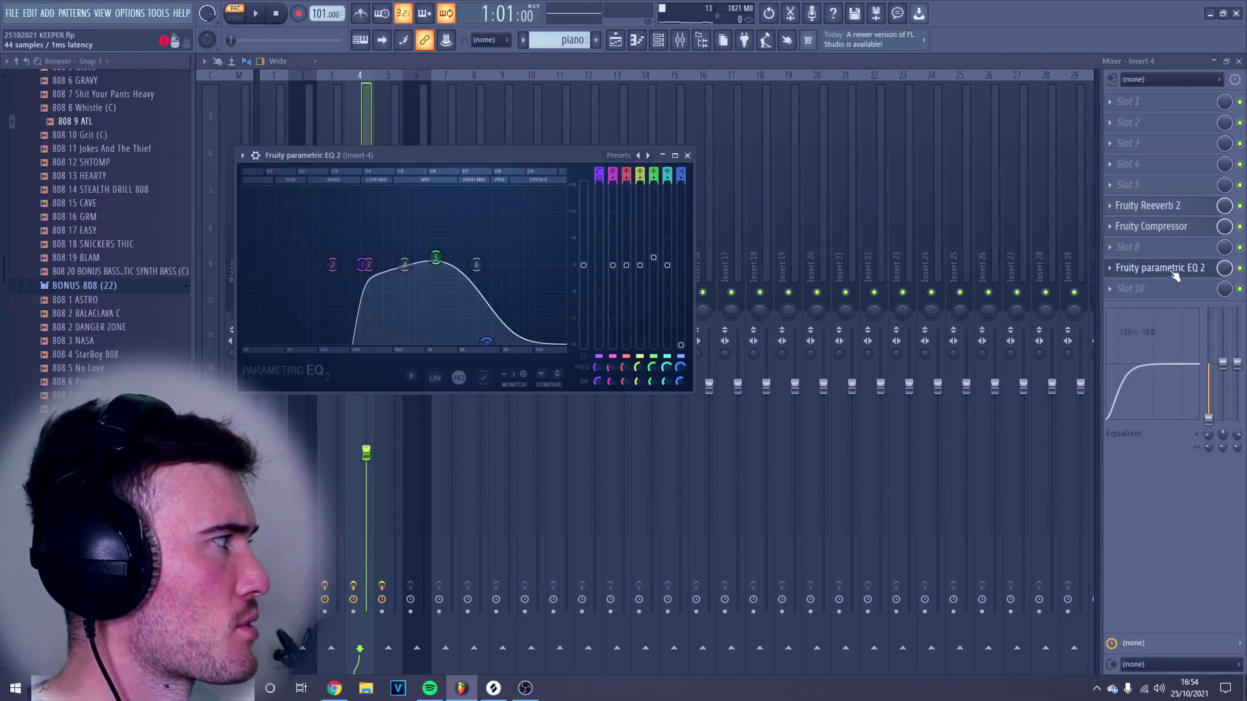
left_click(1175, 272)
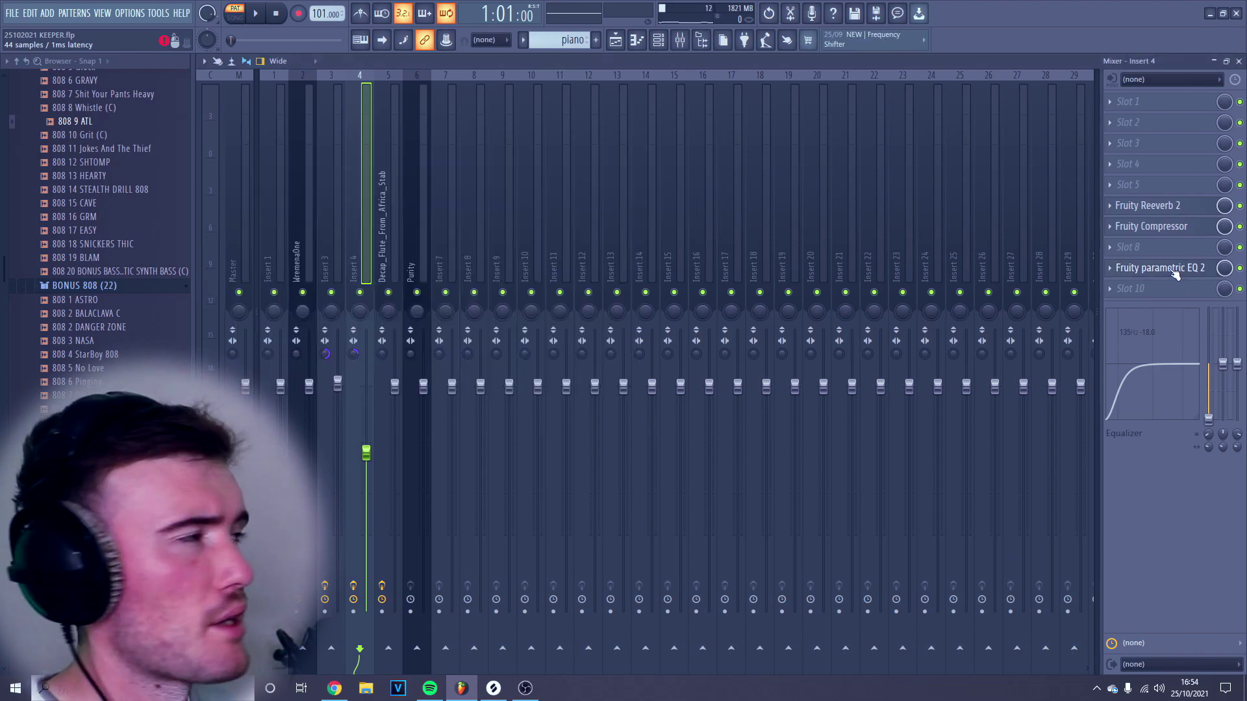
Step: Look closely at the repeated volume automation clips on Track 2 of the playlist
left_click(618, 40)
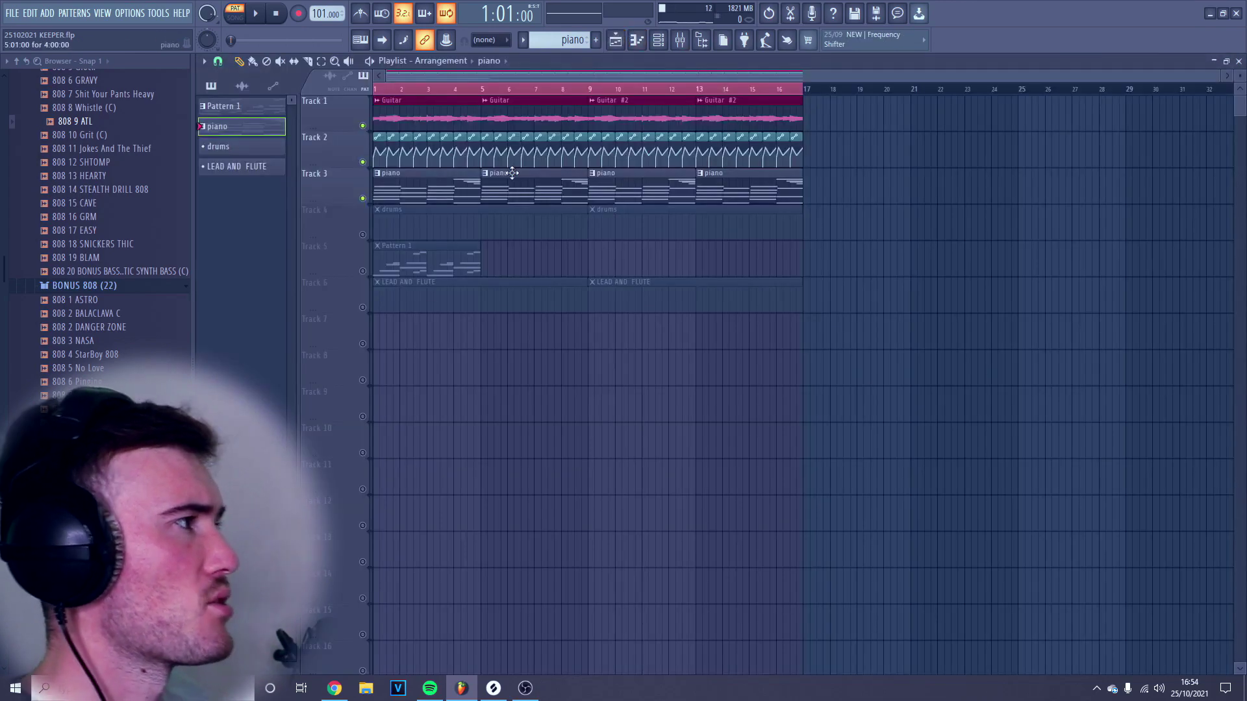
scroll(386, 159, "up", 5)
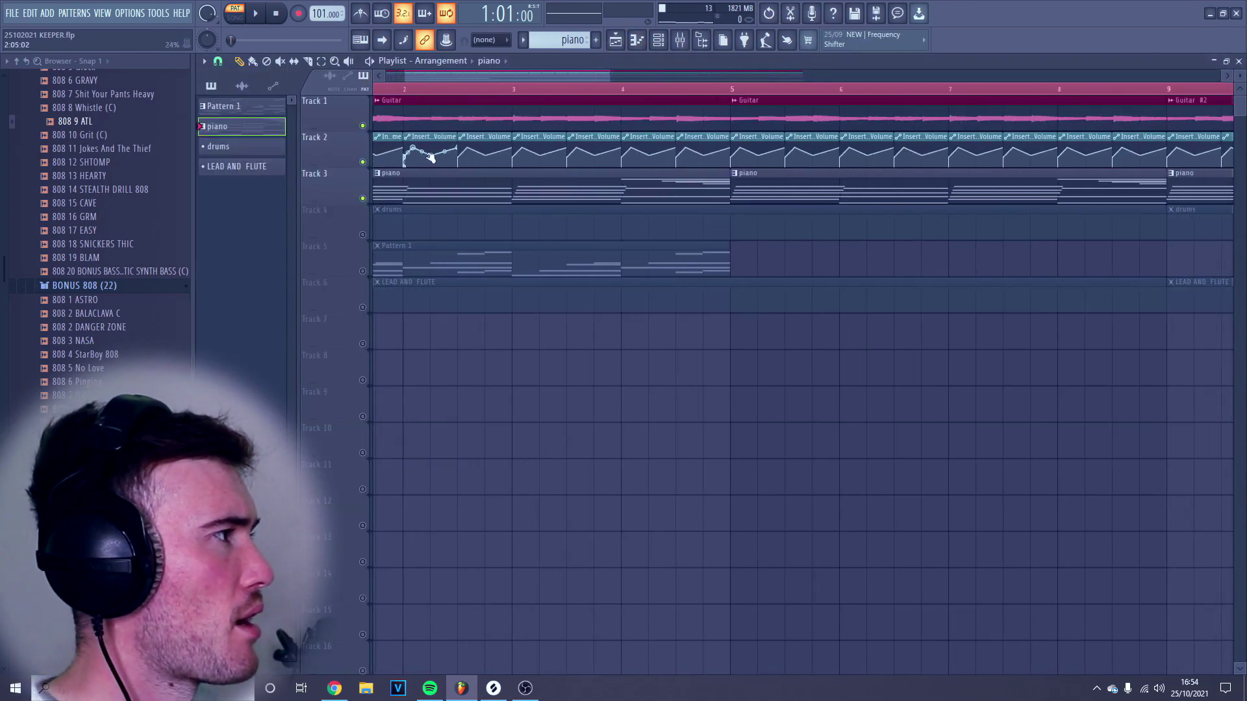
scroll(423, 140, "down", 5)
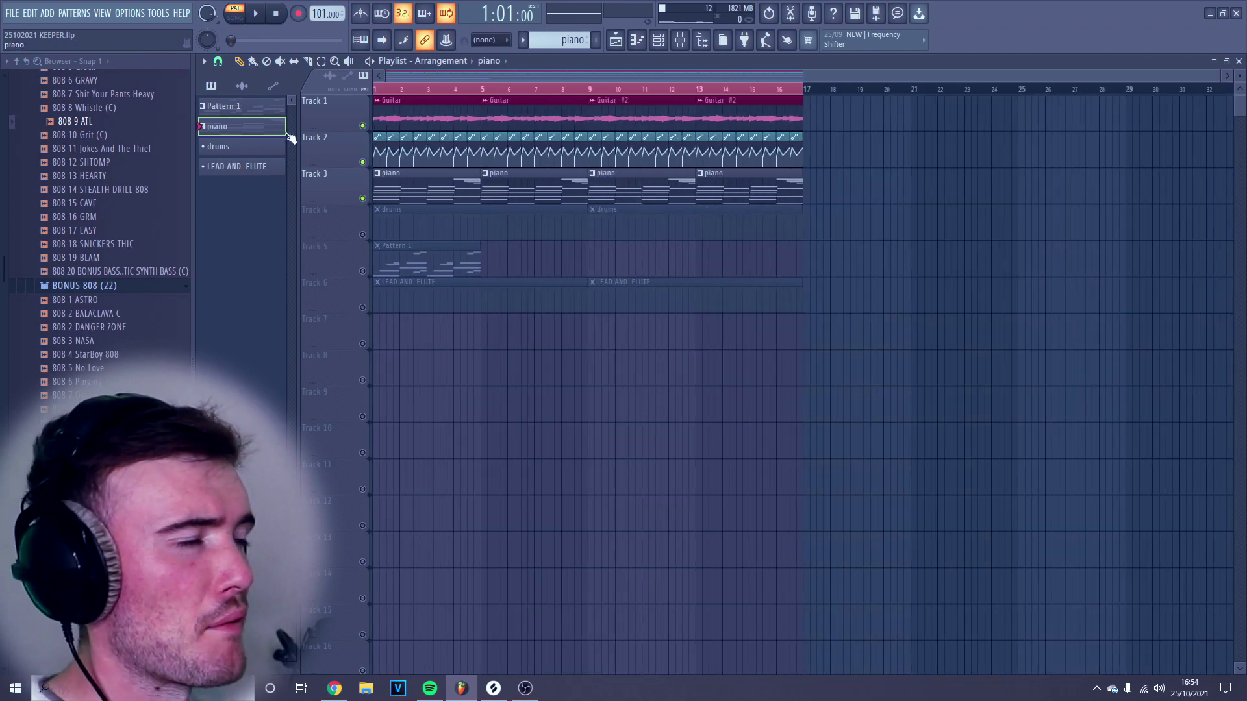
Step: Play the arrangement in song mode and view Insert 4's automated volume fader in the mixer
left_click(272, 62)
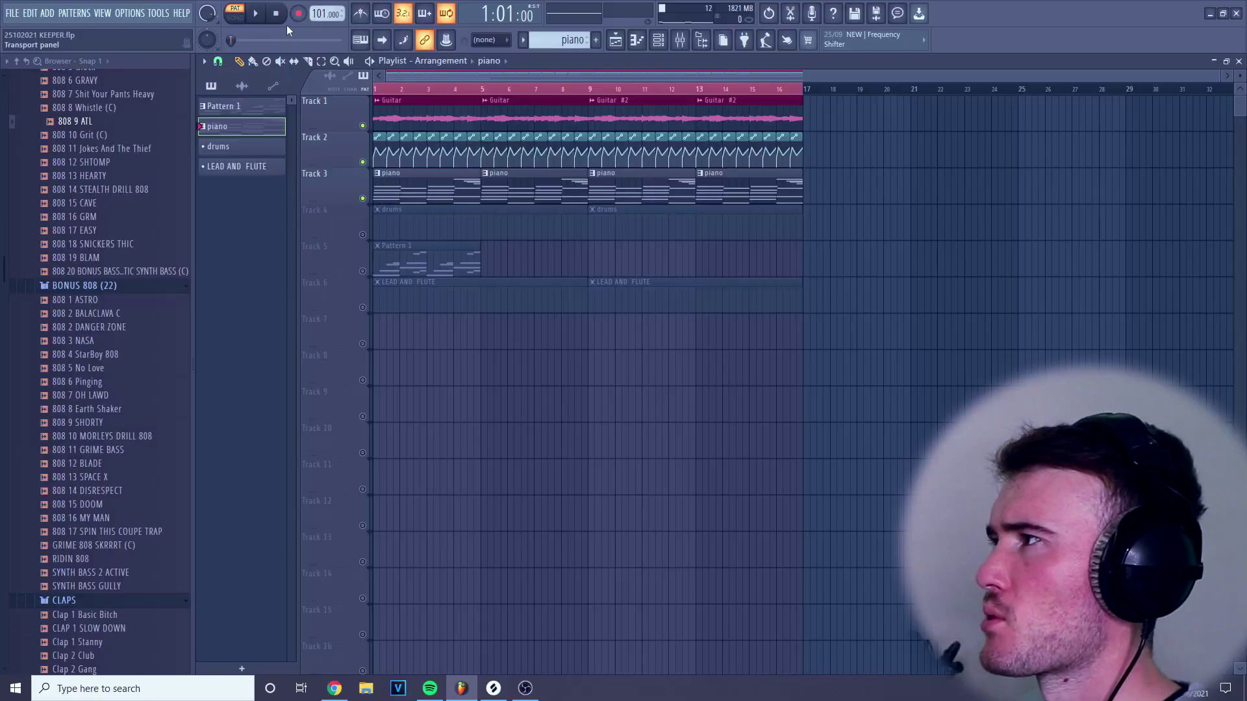
left_click(243, 10)
left_click(254, 13)
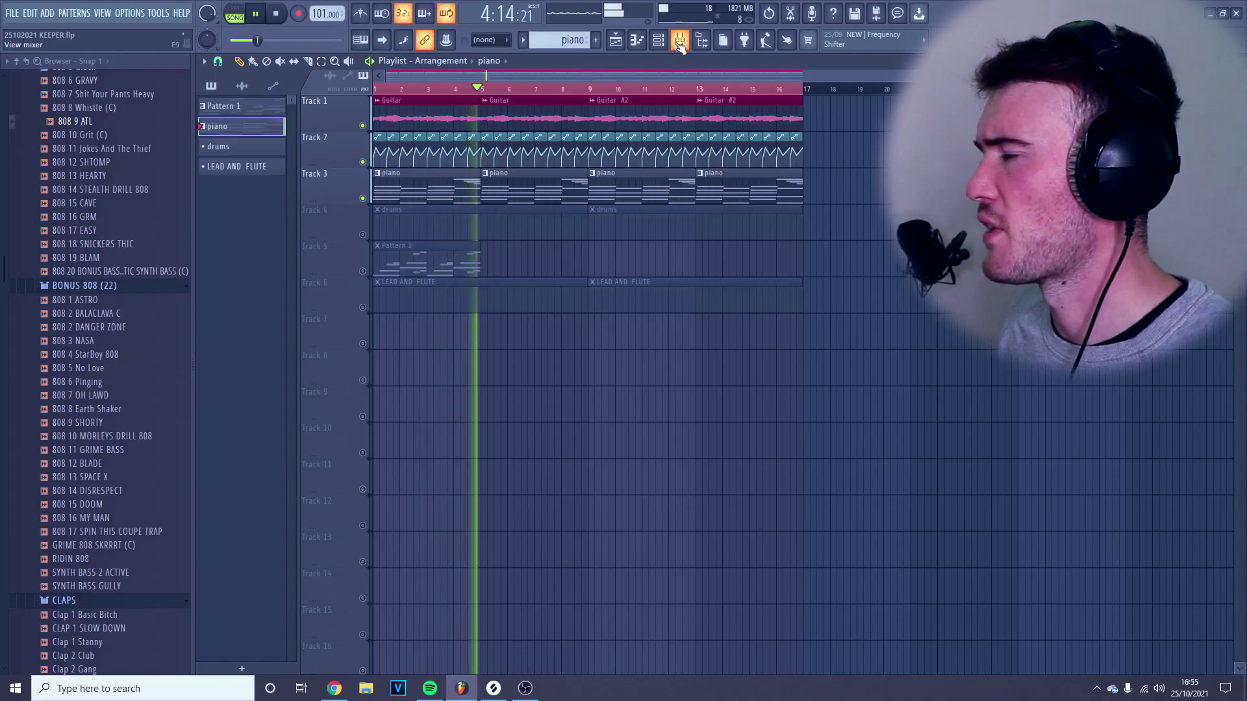
left_click(728, 5)
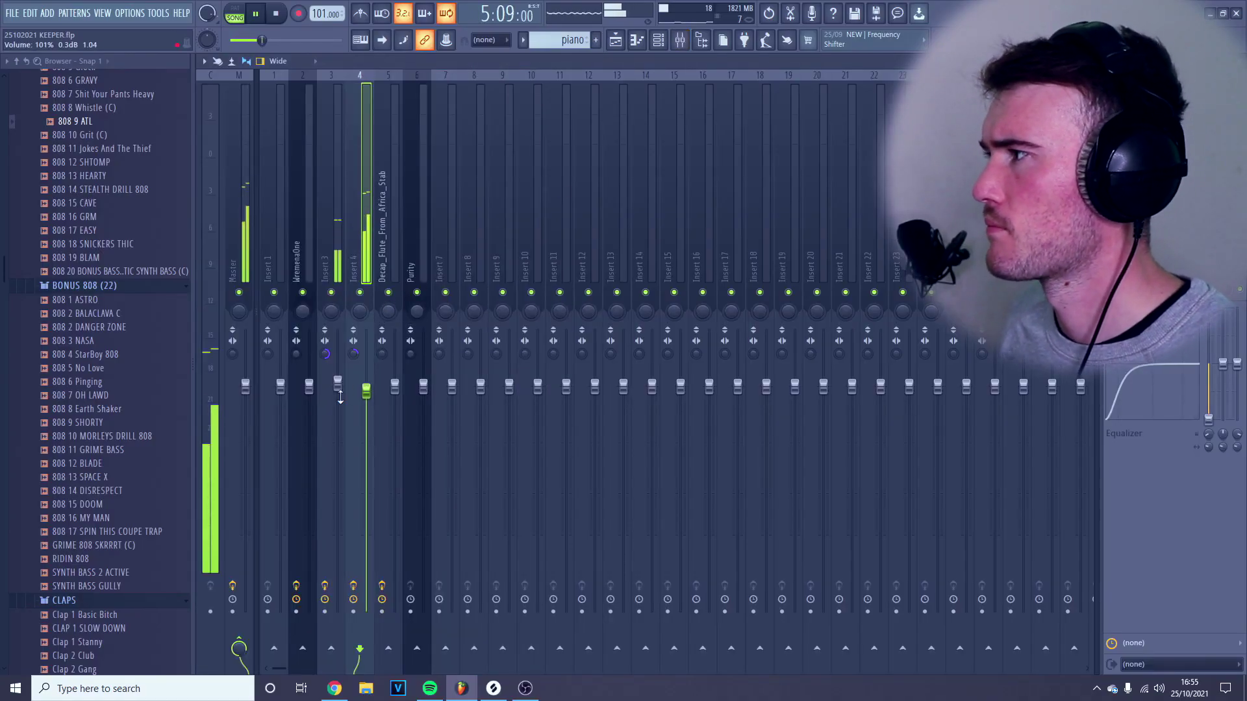
left_click_drag(368, 405, 369, 455)
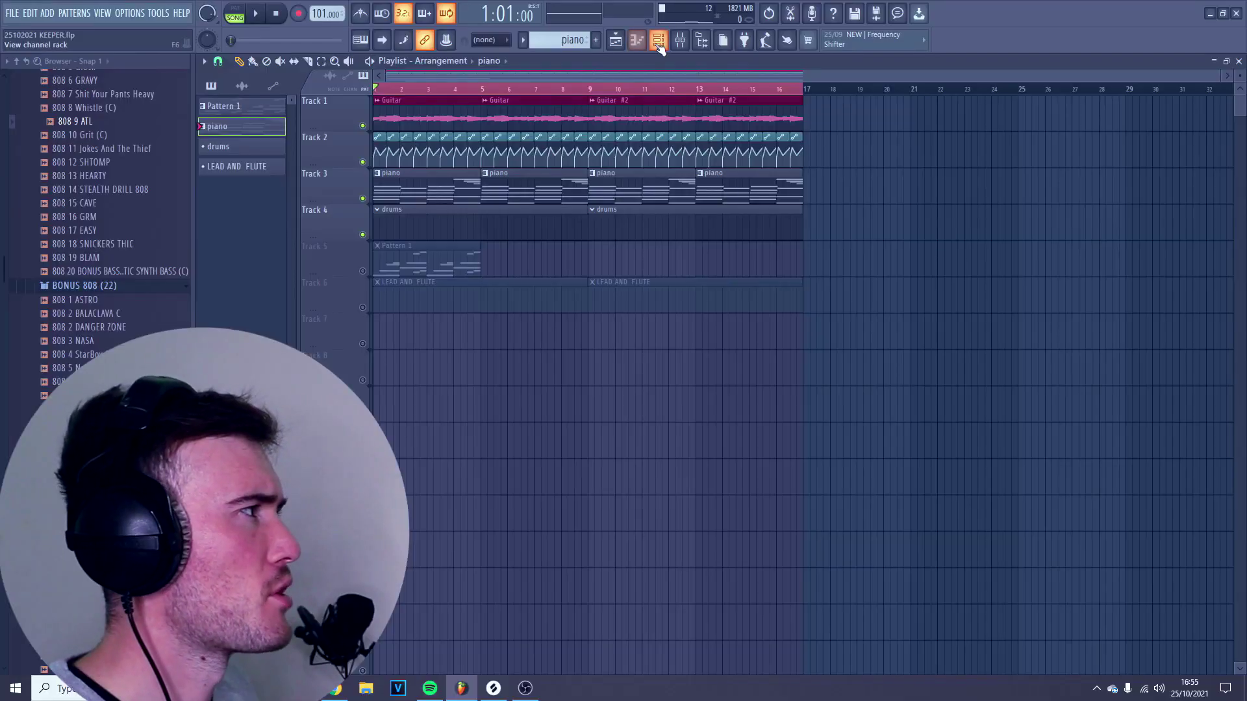
Step: Show the channel rack with the clap pattern and save the project
left_click(659, 43)
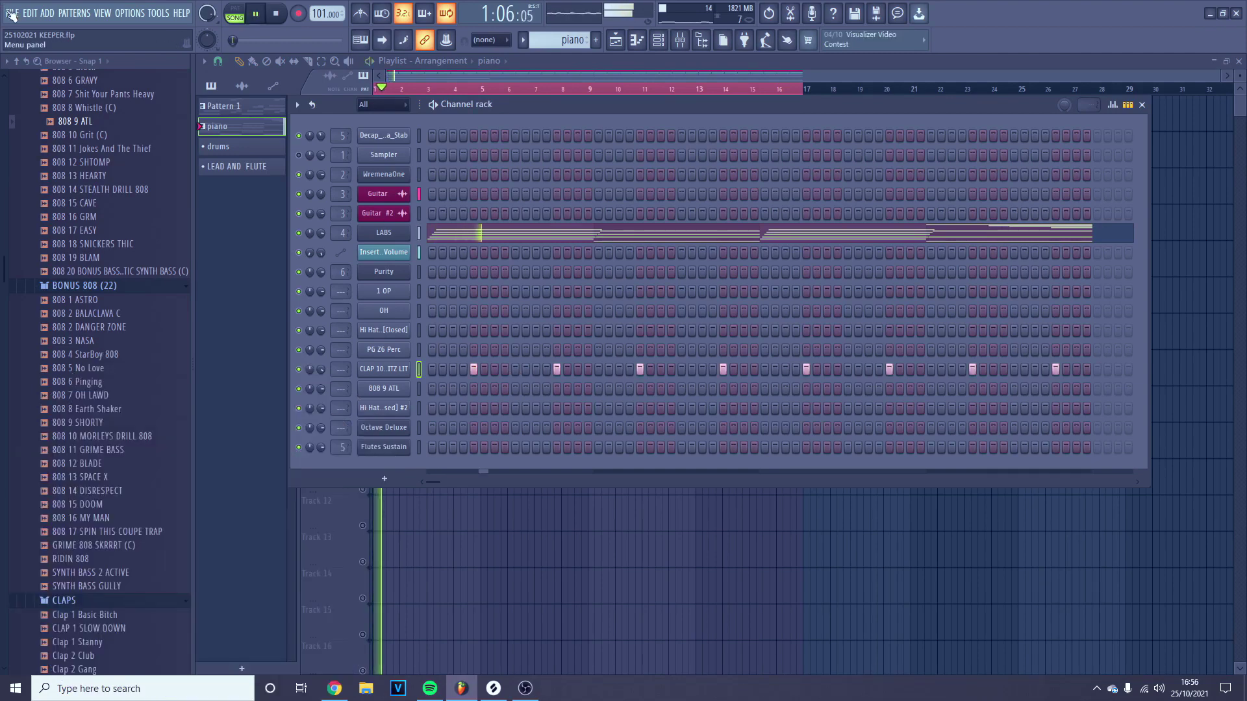
left_click(11, 14)
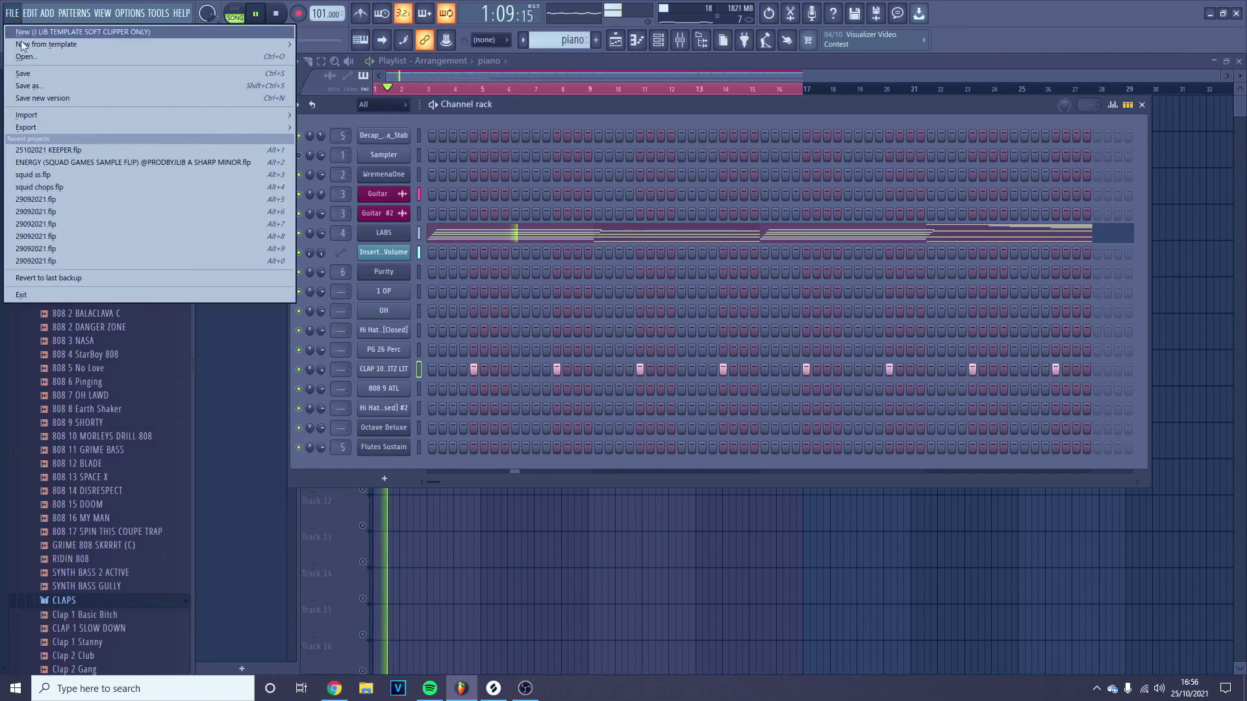
left_click(25, 74)
Step: Open the CLAP 10 - ITZ LIT channel's settings, restart playback and set the sample's time-stretching mode to Resample
left_click(390, 370)
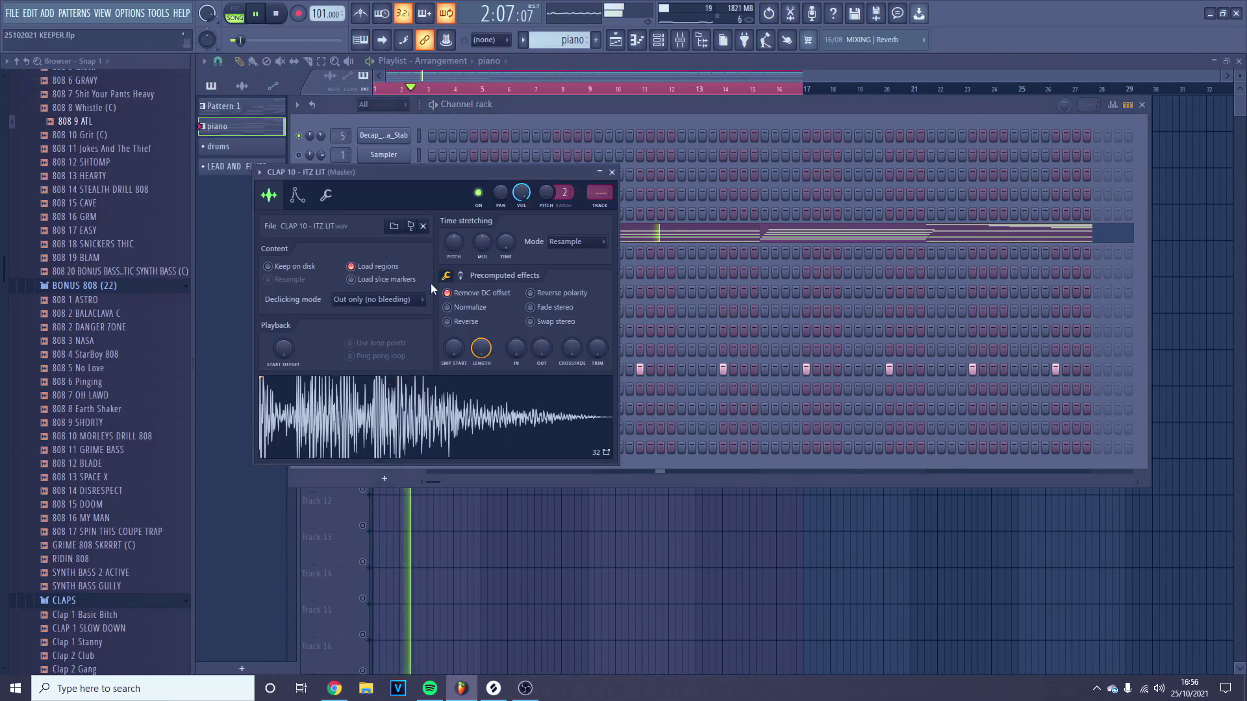
key("space")
key("space")
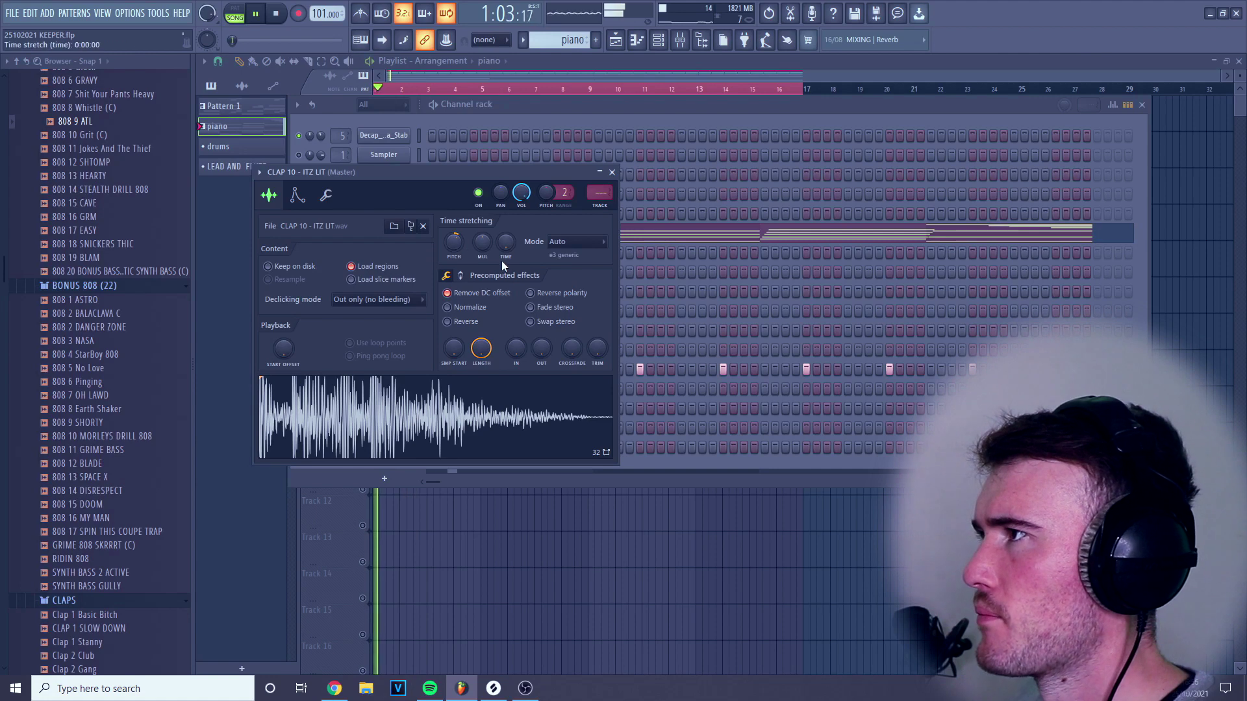
left_click(566, 249)
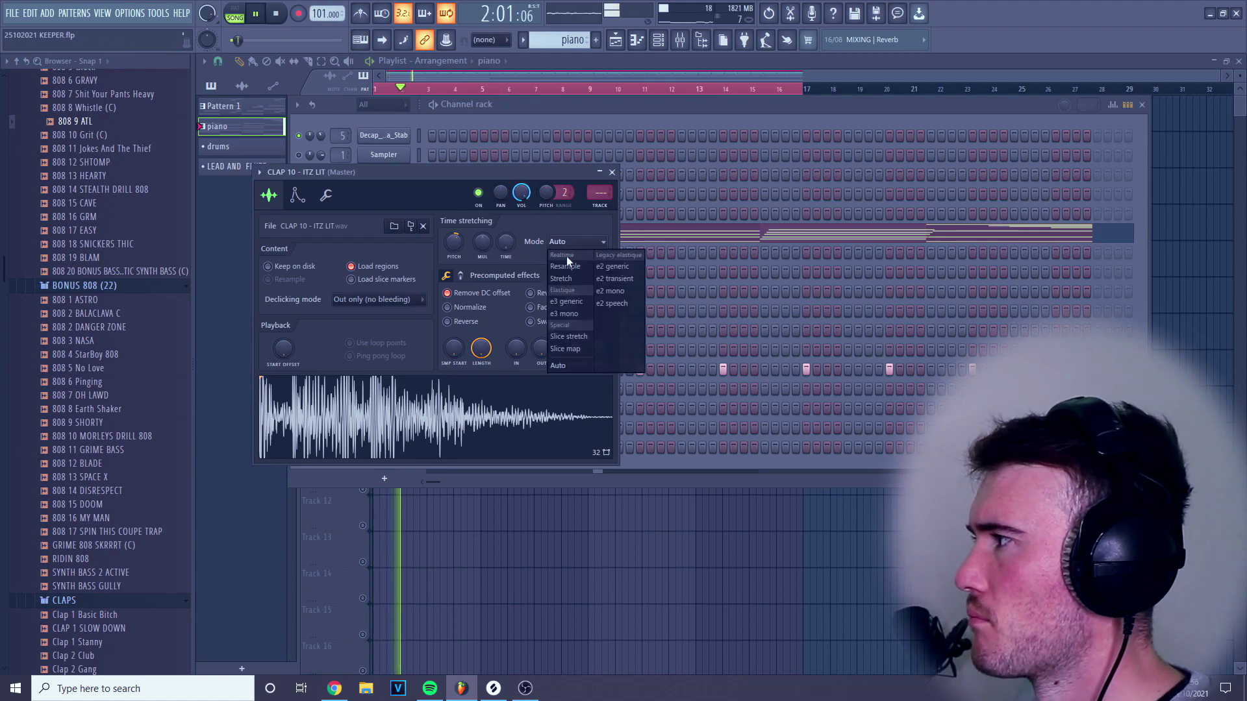
left_click(566, 267)
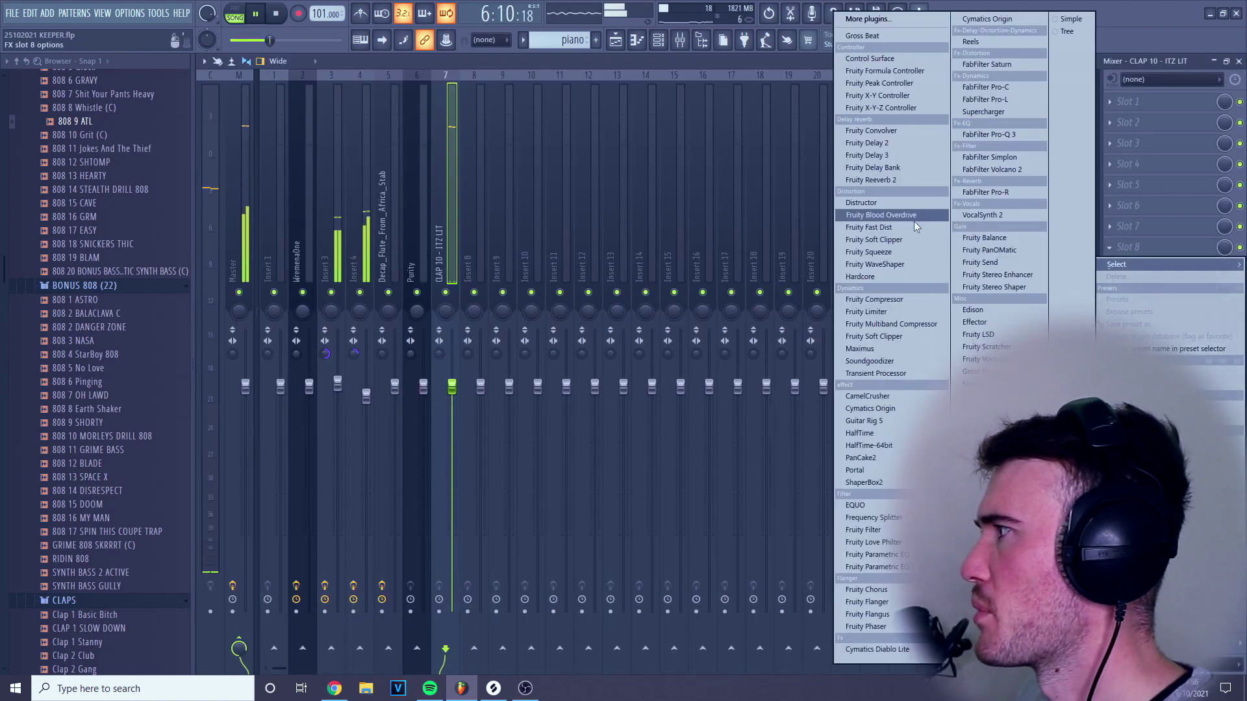
Step: Load Fruity Soft Clipper into slot 8 of the CLAP 10 - ITZ LIT mixer insert and close its window
left_click(873, 239)
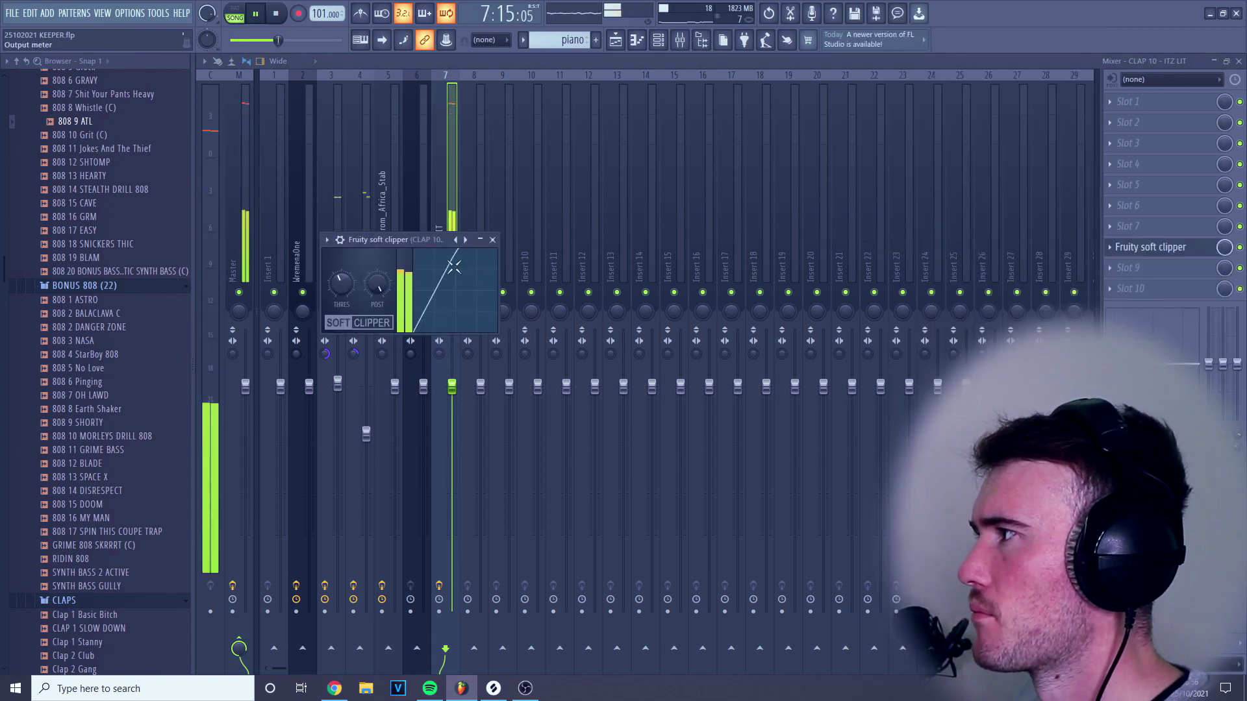
left_click(493, 241)
Step: Open the CLAP 10 - ITZ LIT notes in the piano roll, select the last two hits of bar 4 and stop playback
left_click(634, 43)
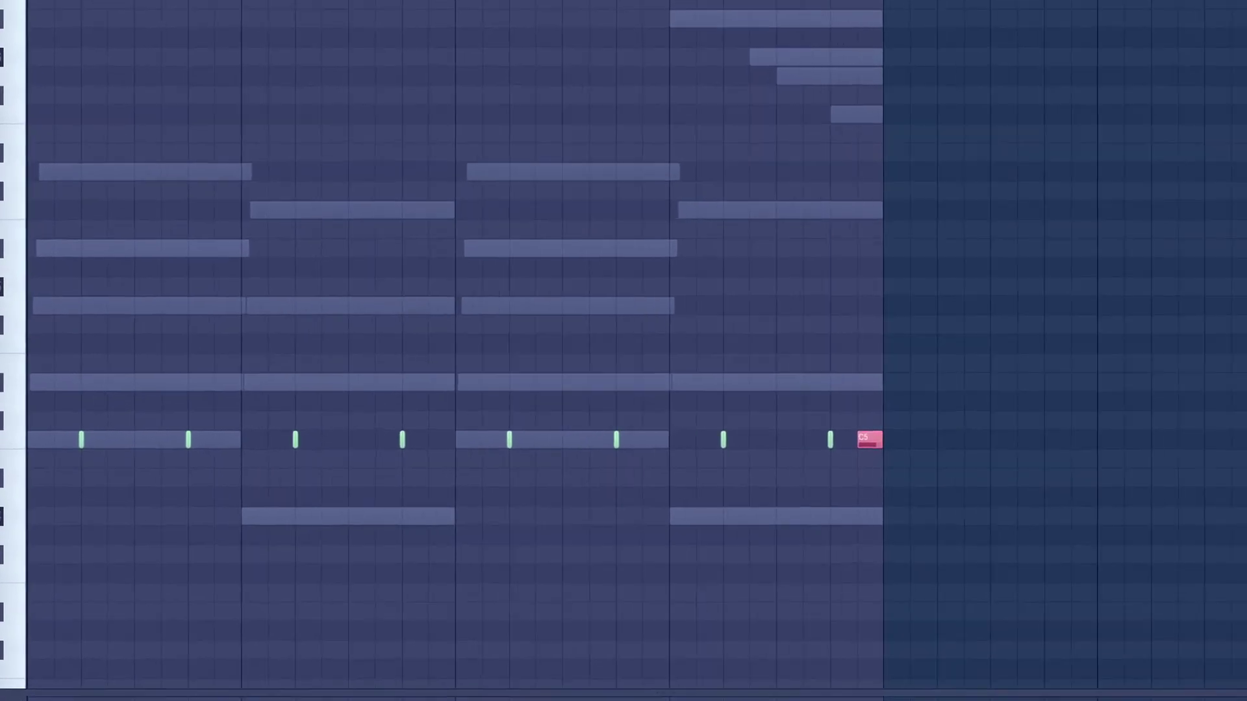
left_click_drag(823, 446, 874, 476)
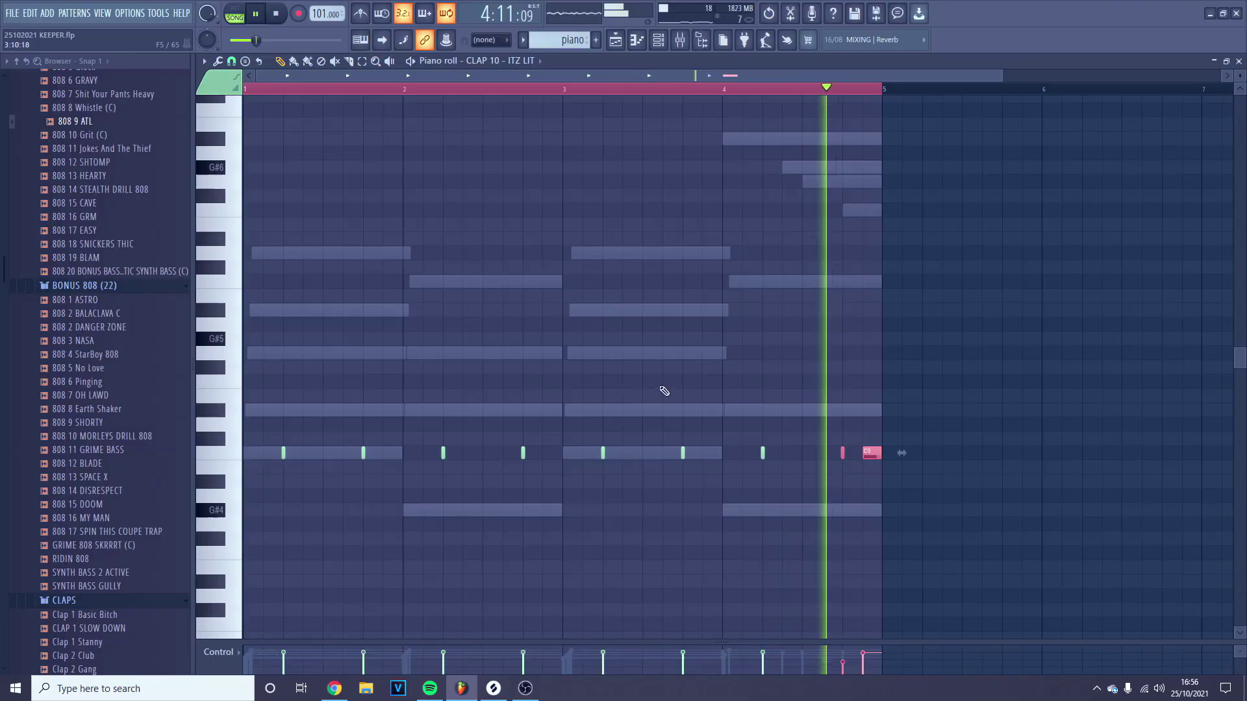
key("space")
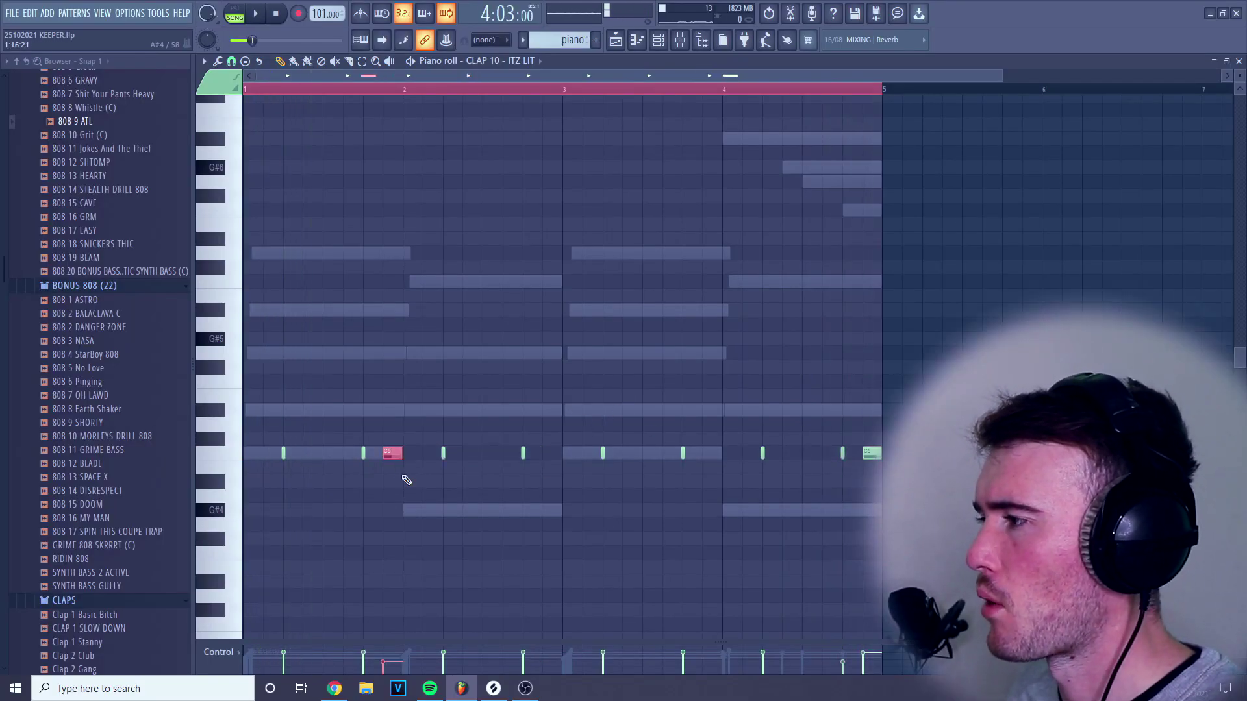
Step: Chop the clap note at the end of bar 1 into a fast roll and ramp the slices' velocities upward
key("alt+u")
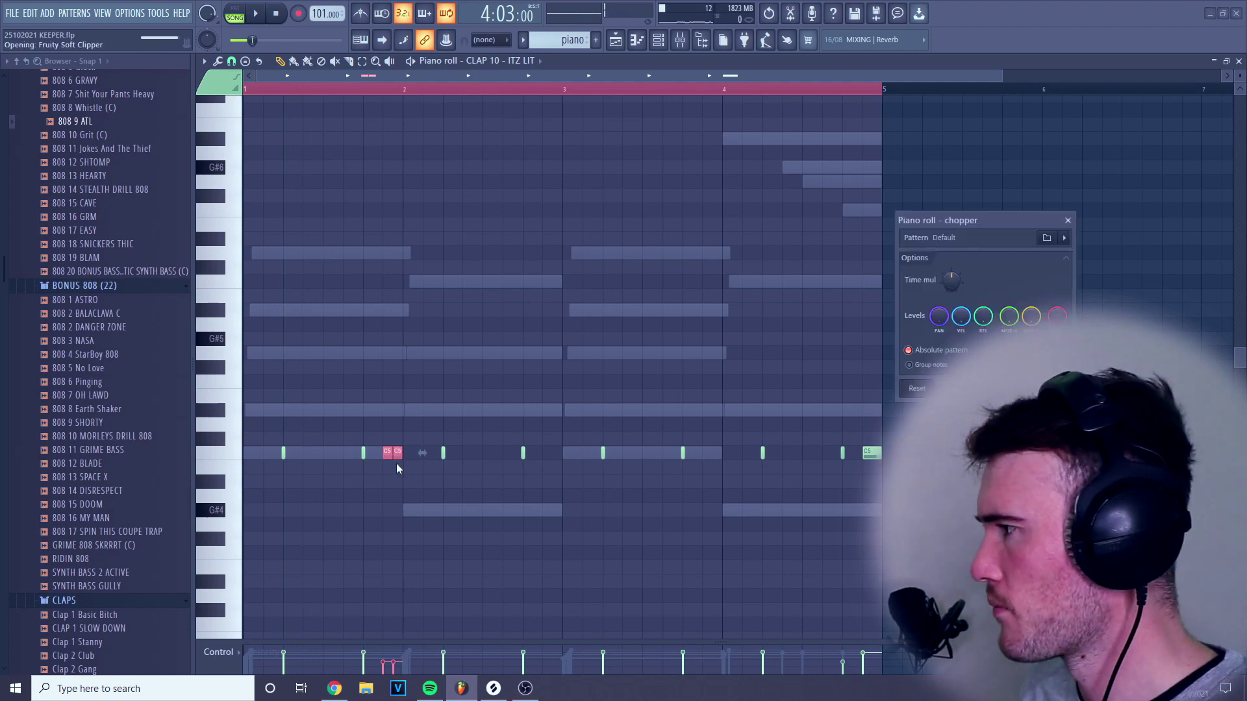
key("space")
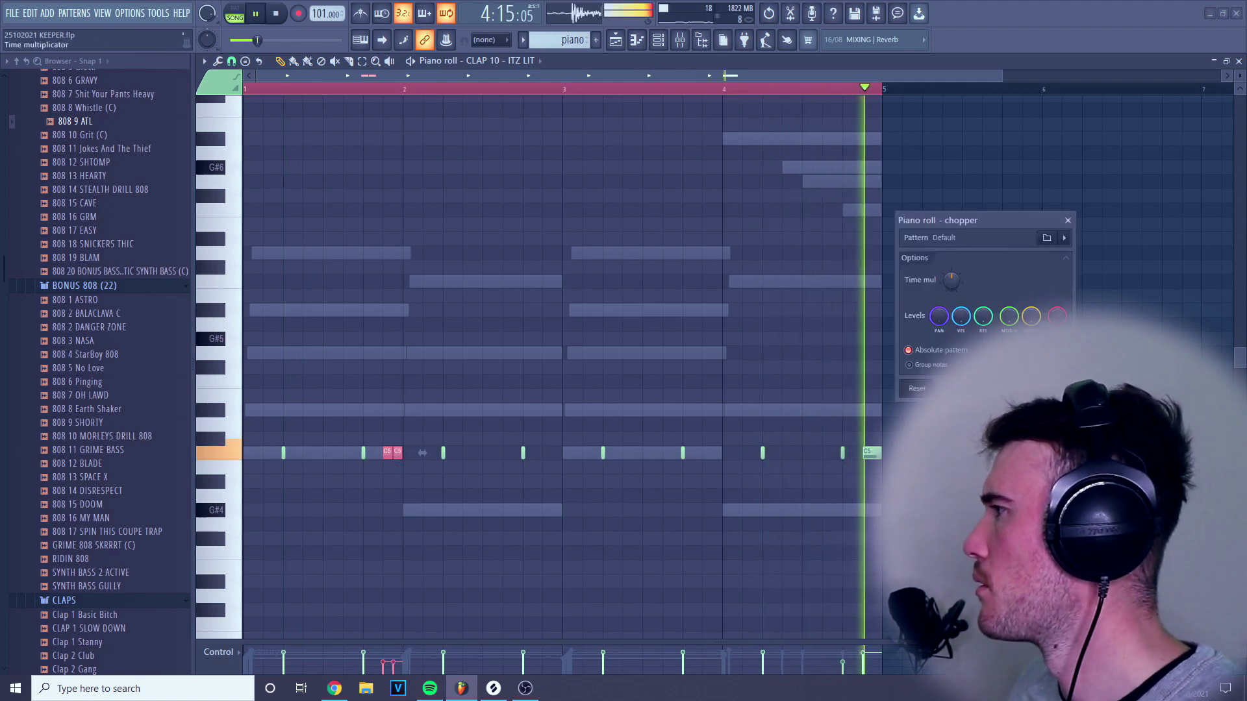
left_click_drag(951, 280, 951, 316)
left_click(1048, 388)
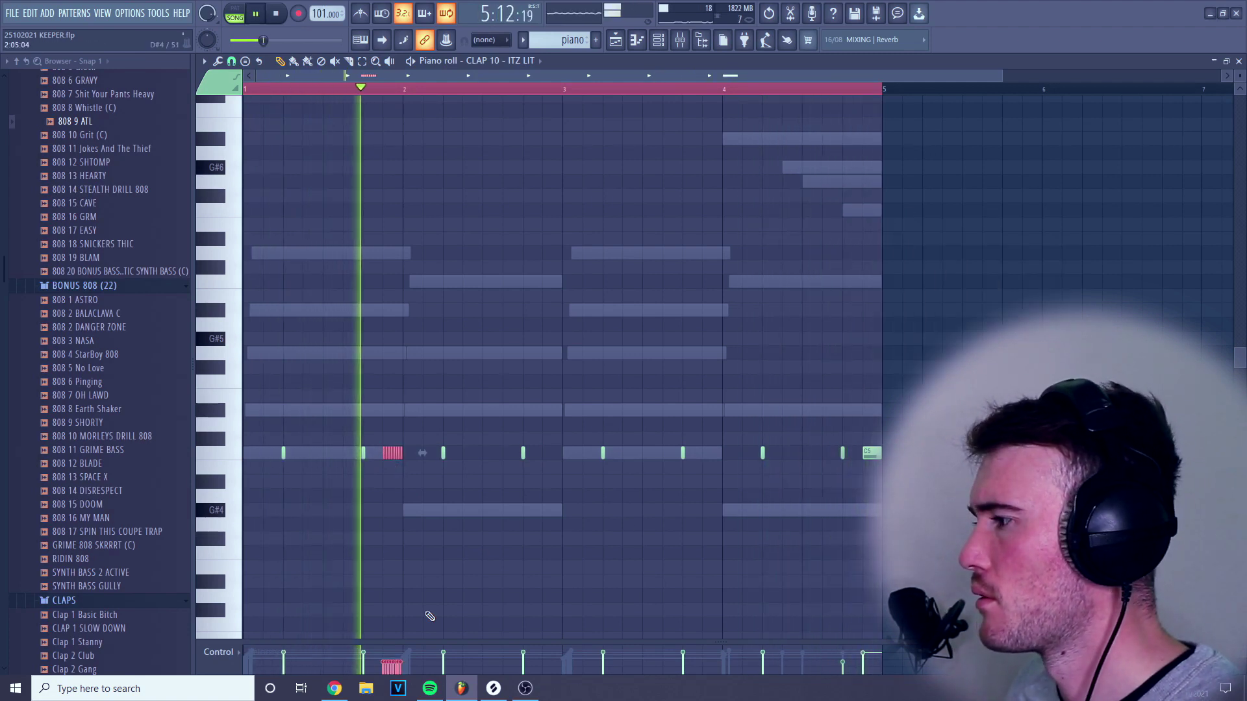
left_click_drag(405, 656, 393, 668)
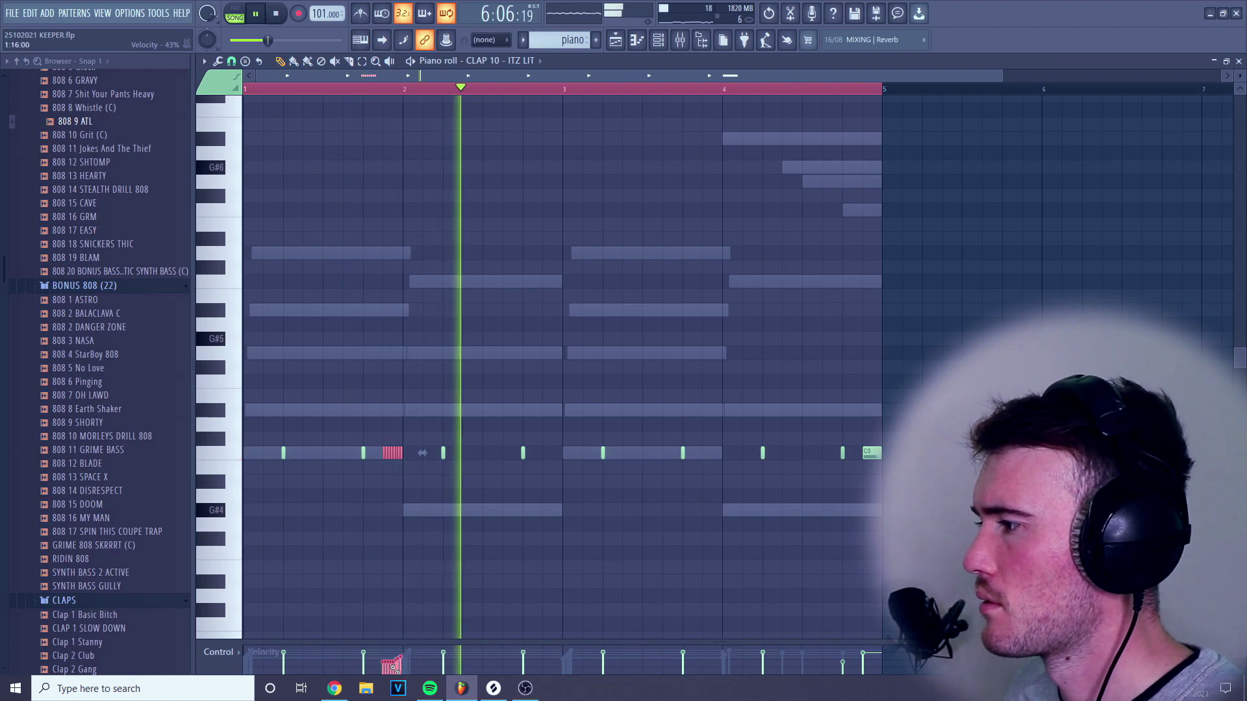
right_click(366, 688)
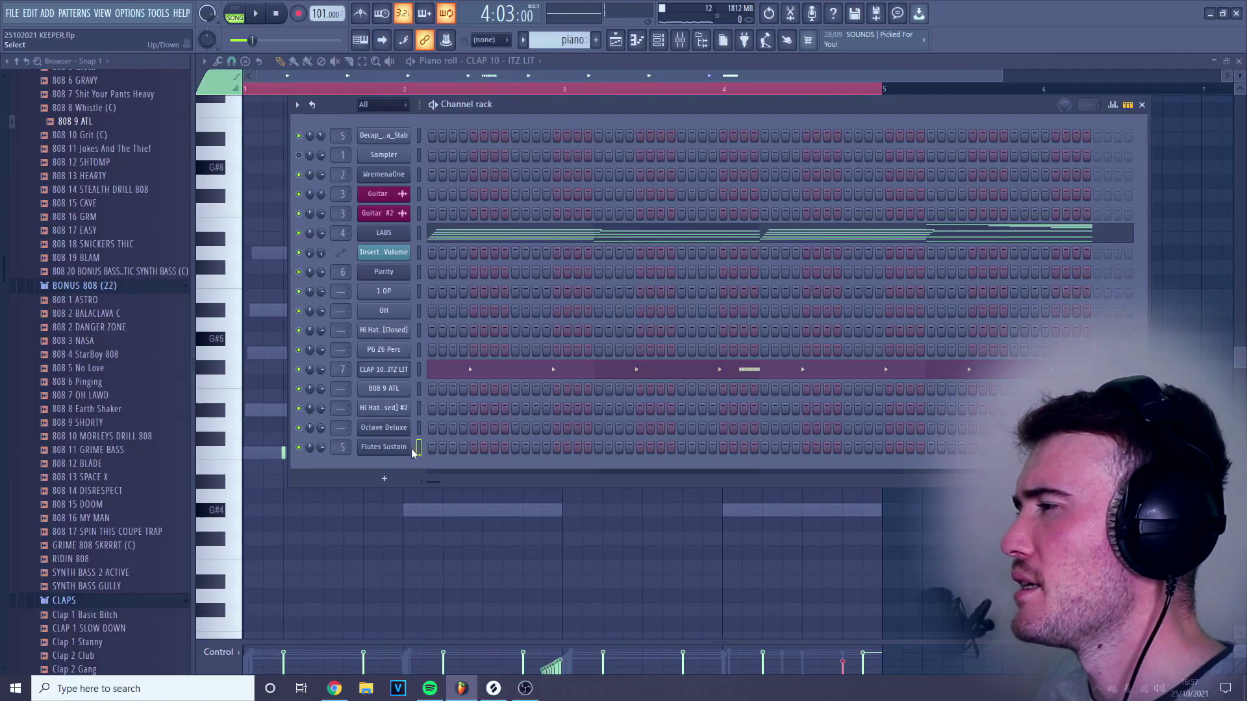
Step: Show the Flutes Sustain channel's FLEX preset from the Essential Winds pack, and close the plugin window
left_click(416, 452)
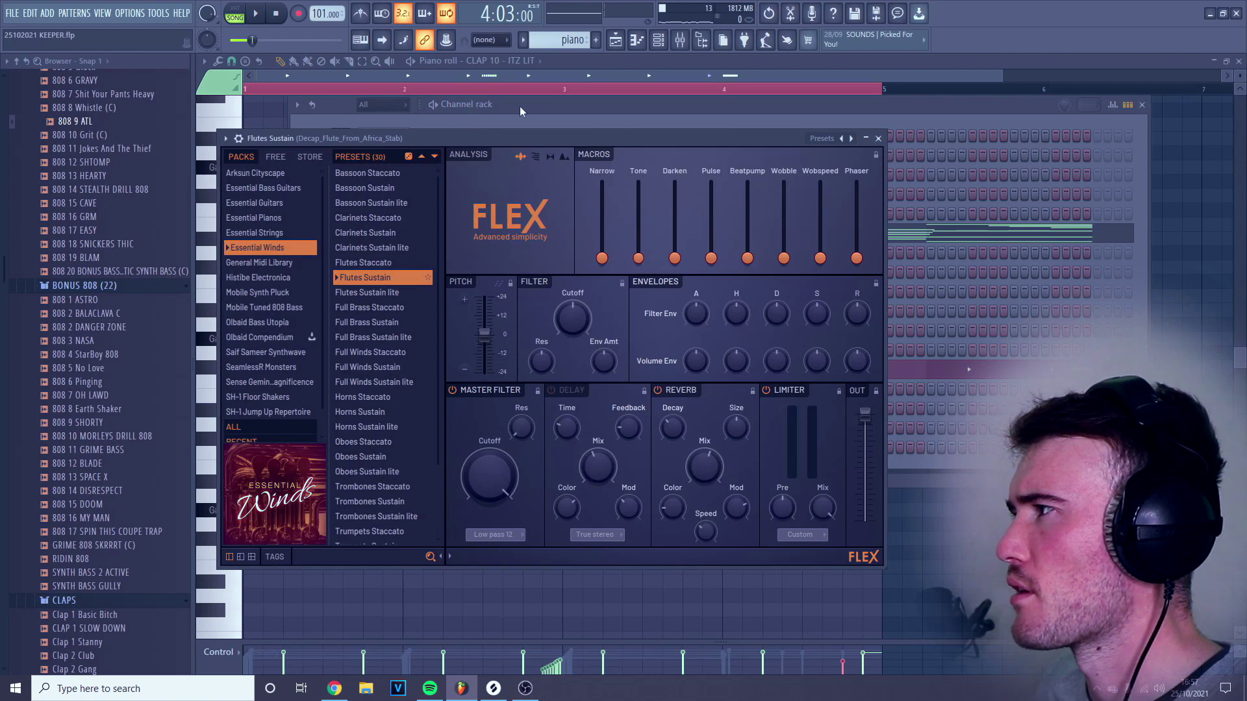
left_click(879, 138)
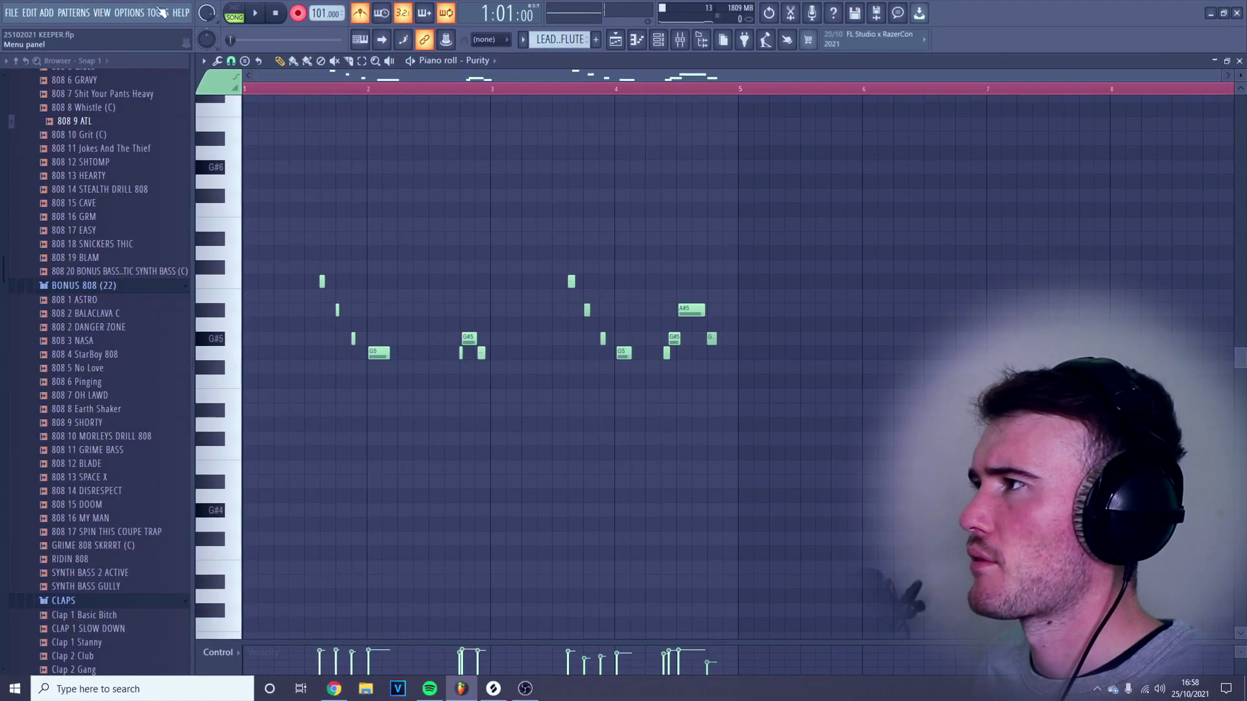
Step: Turn off recording and quantize all the recorded Purity lead notes
left_click(297, 15)
key("ctrl+a")
key("ctrl+q")
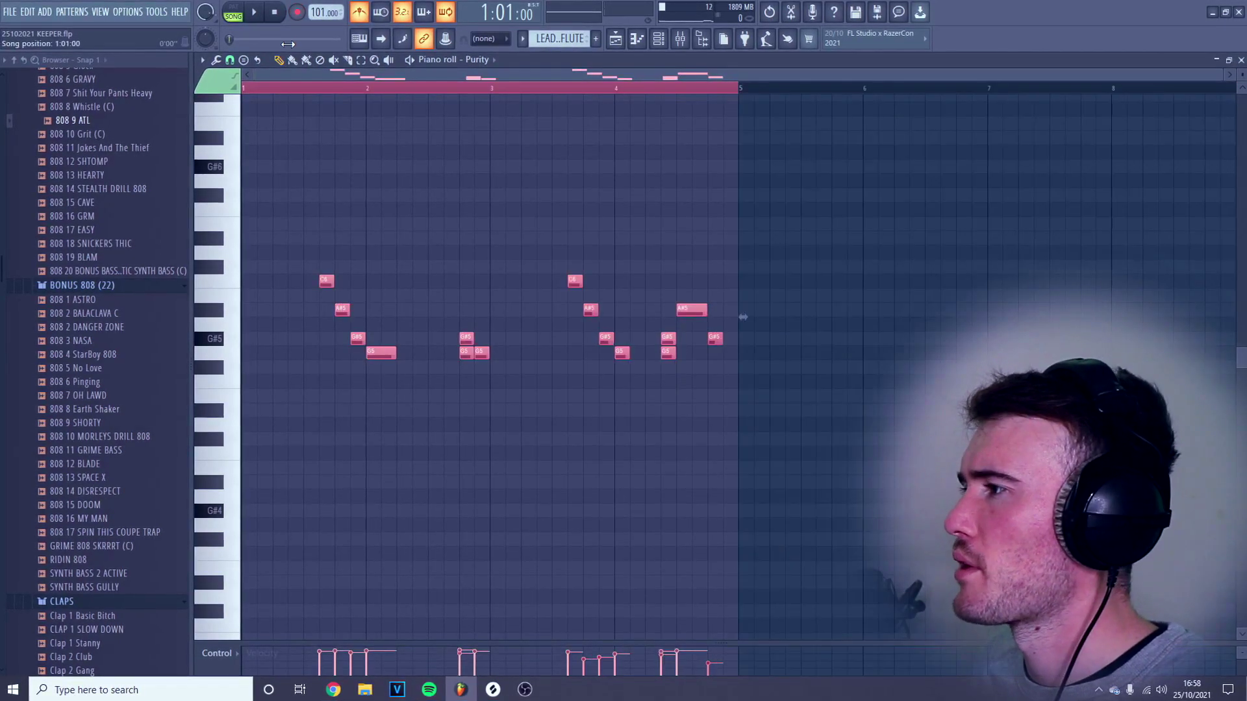
Step: Start the G#5 note near the end of bar 2 slightly late and shorten the G5 beneath it into a grace note
scroll(559, 466, "up", 3)
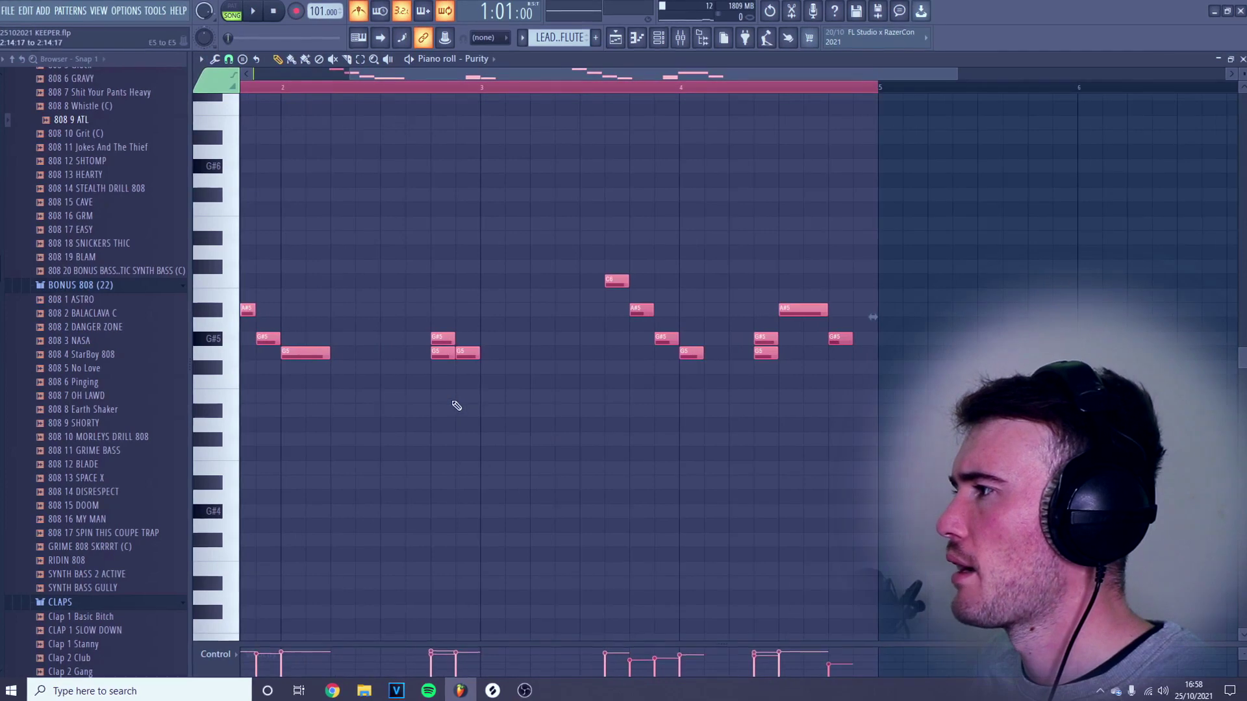
scroll(539, 446, "up", 3)
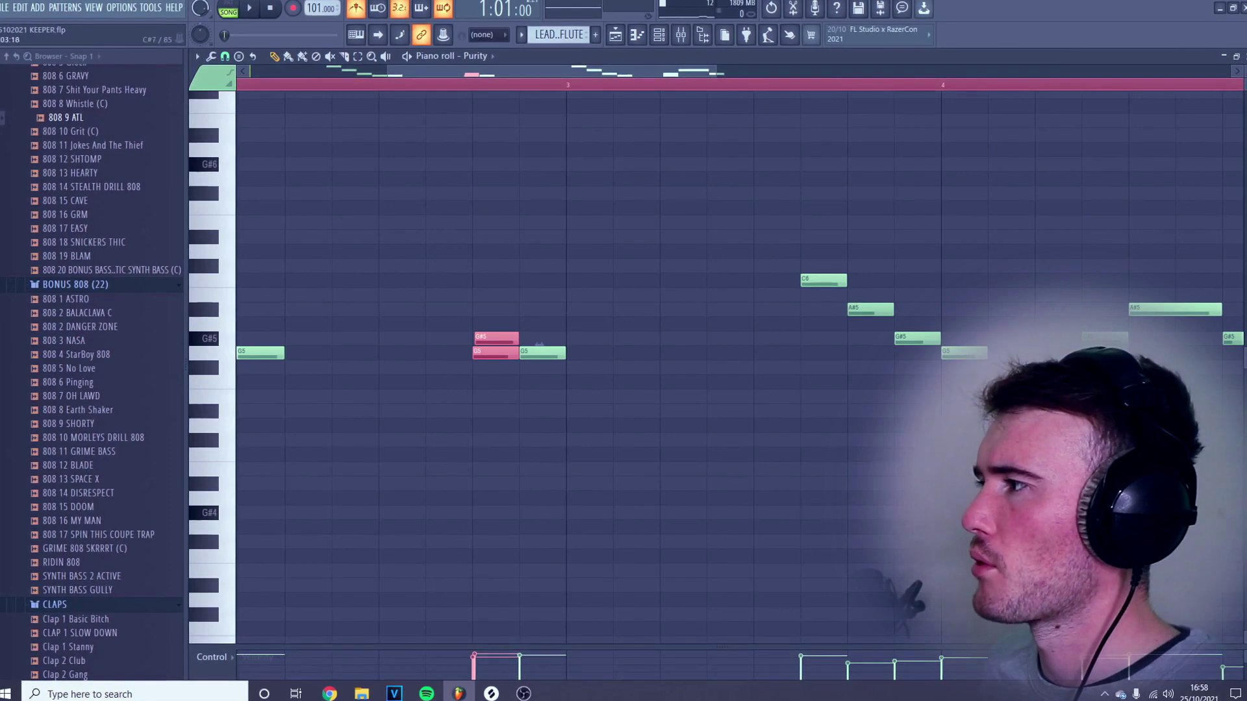
scroll(512, 333, "up", 3)
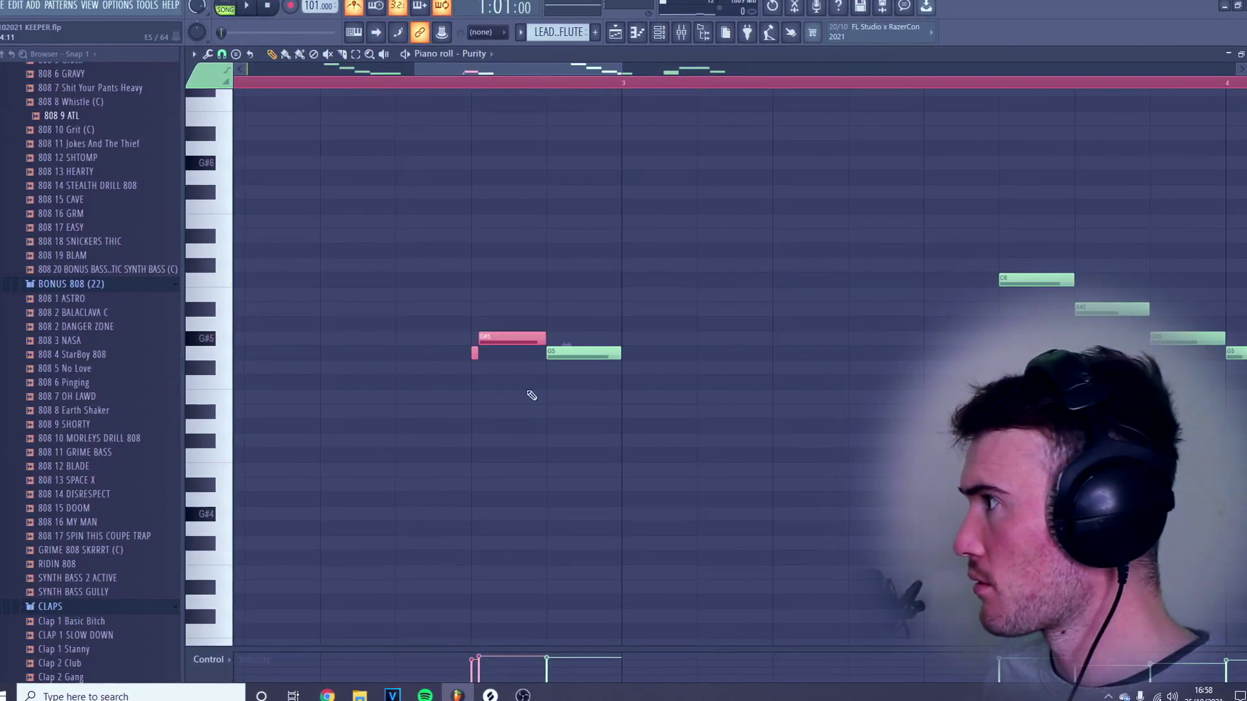
scroll(520, 362, "down", 3)
scroll(510, 368, "up", 4)
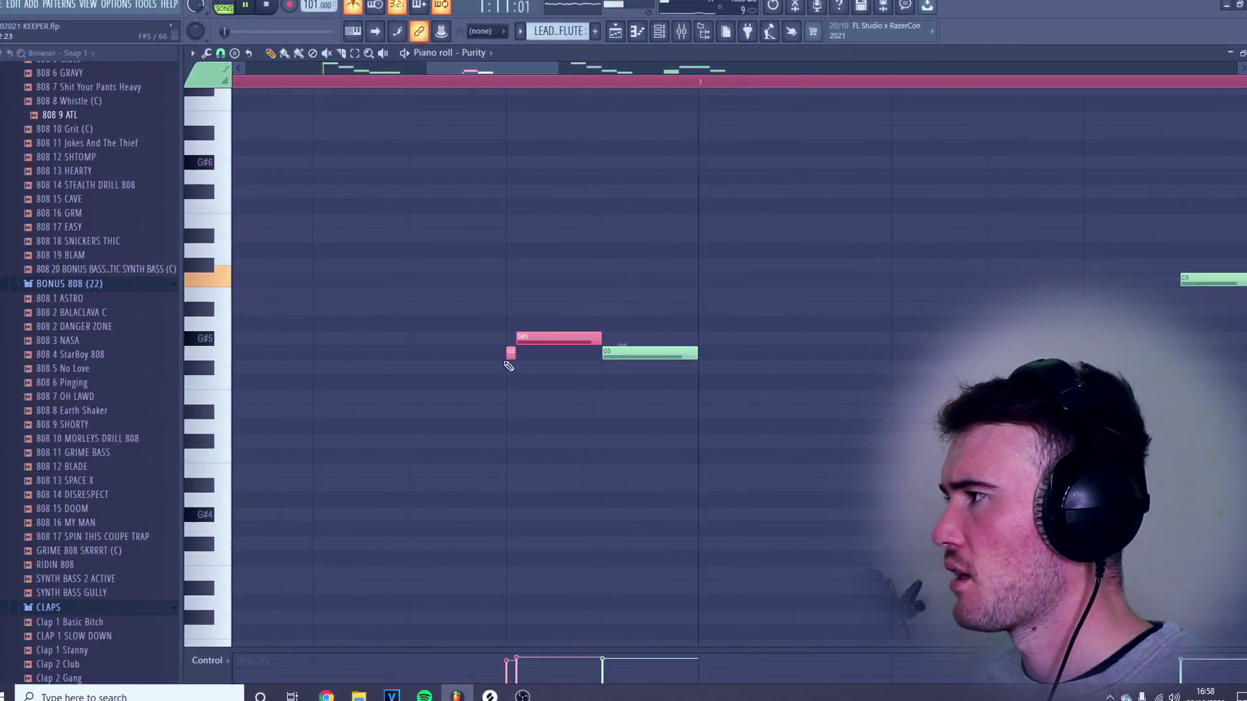
scroll(513, 390, "down", 2)
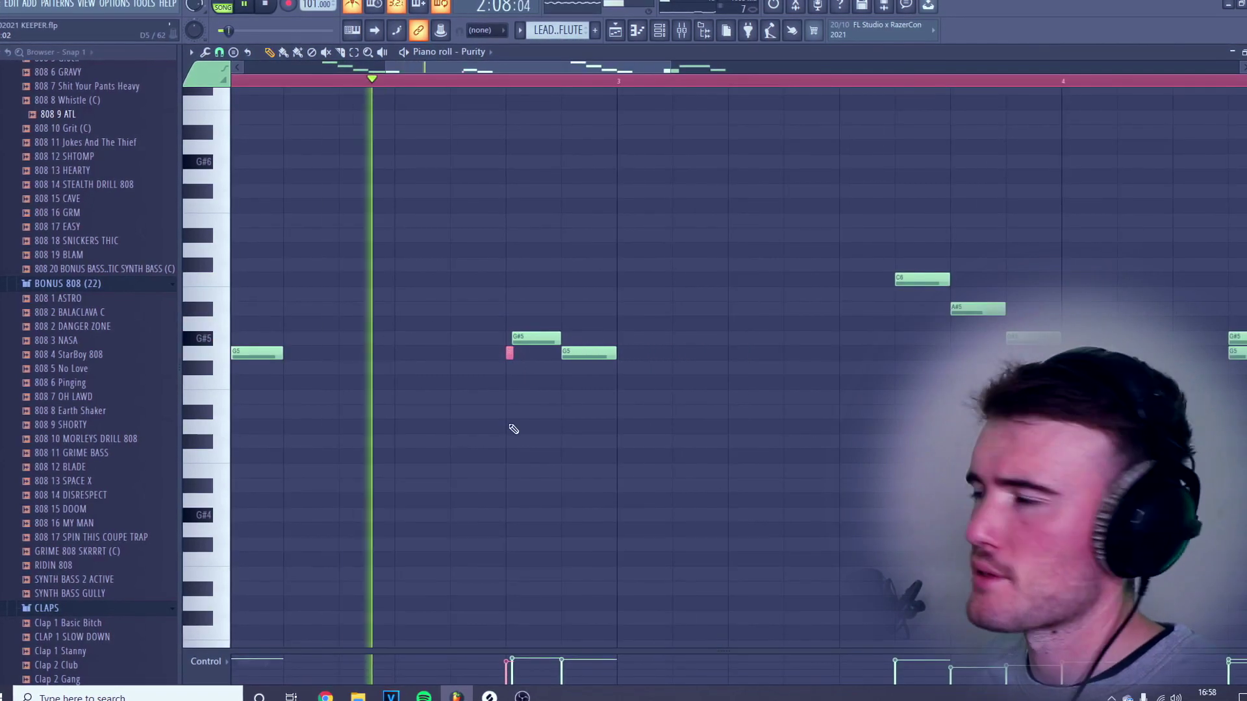
scroll(549, 417, "down", 2)
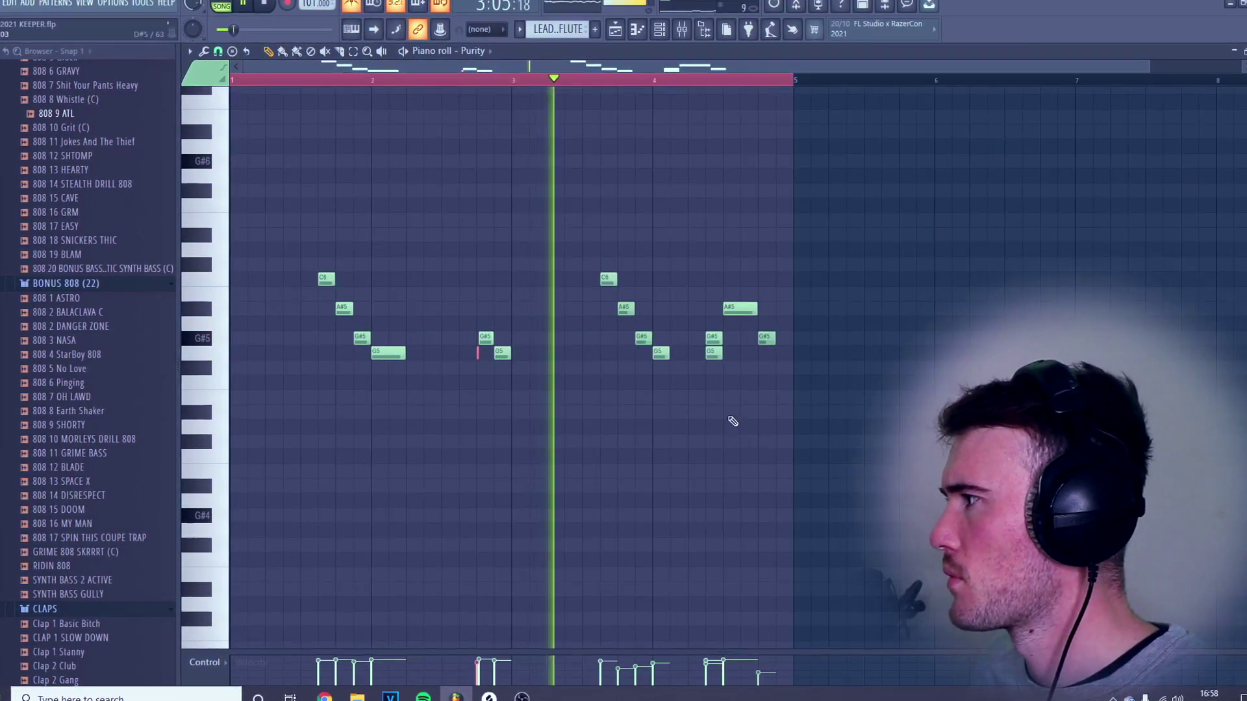
Step: Stagger the overlapping G5 and G#5 notes in bar 4 of the Purity melody and apply legato to form another grace note
scroll(722, 363, "up", 3)
left_click_drag(707, 339, 708, 378)
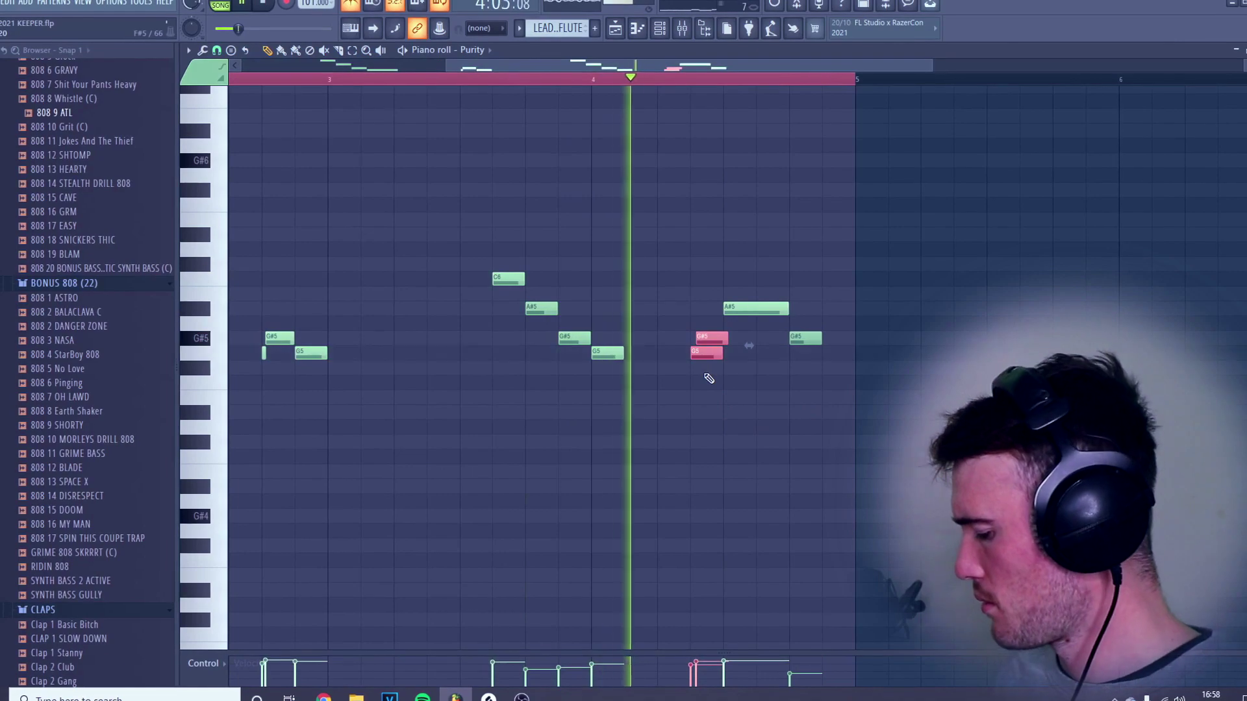
key("ctrl+l")
scroll(709, 378, "up", 1)
scroll(709, 379, "up", 2)
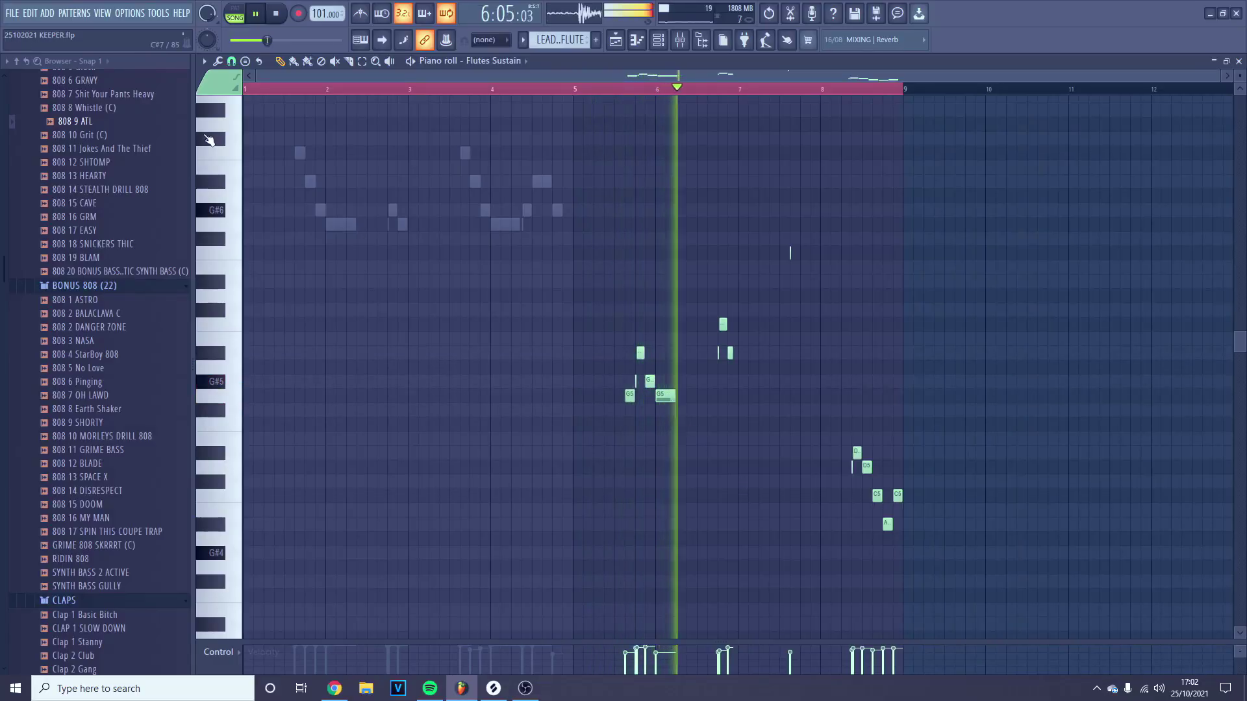
Step: Select the closing phrase of the Flutes Sustain melody in bar 8
left_click(22, 19)
left_click(30, 74)
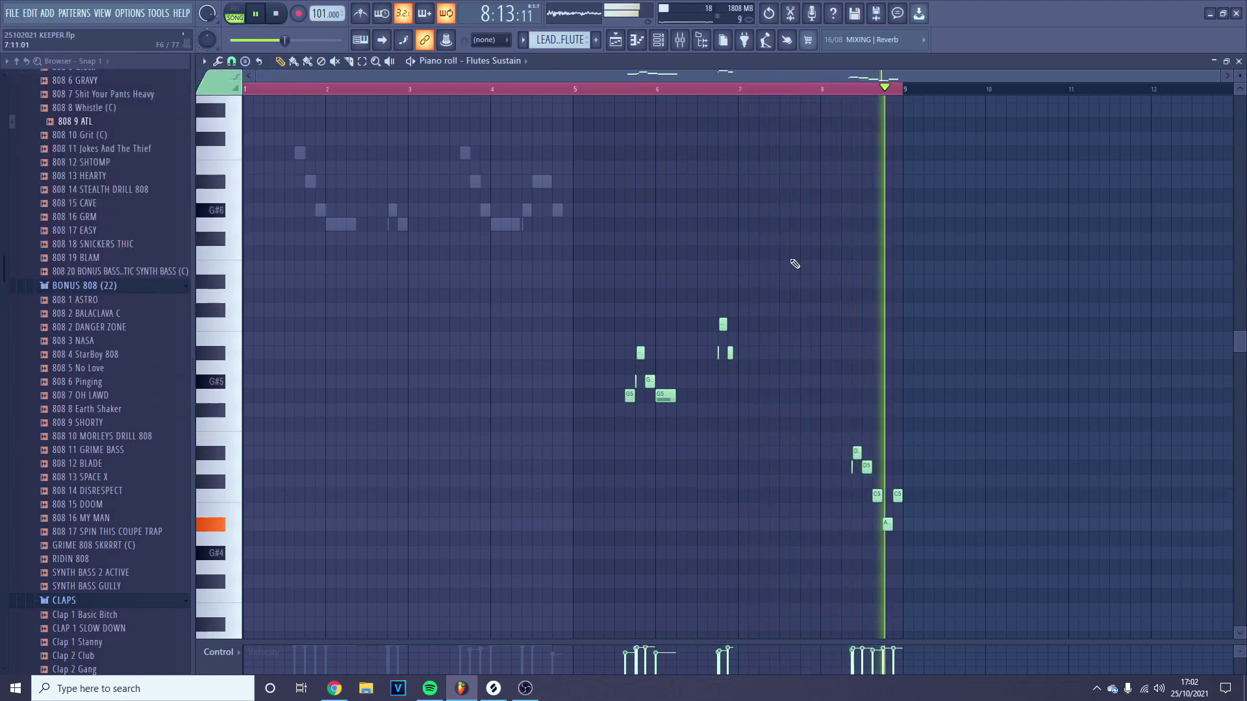
left_click_drag(909, 557, 837, 432)
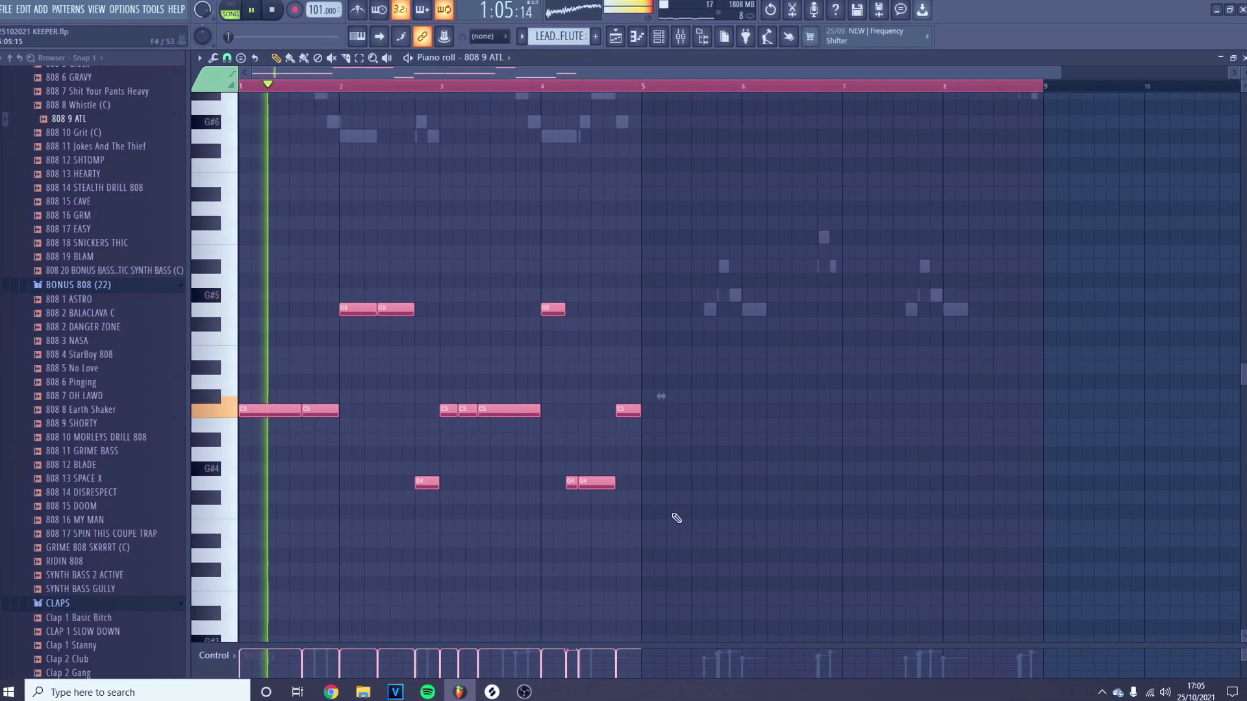
Step: Try splitting the last G4 note of the 808's fourth bar into two short notes and raising the first to G5
scroll(674, 515, "up", 3)
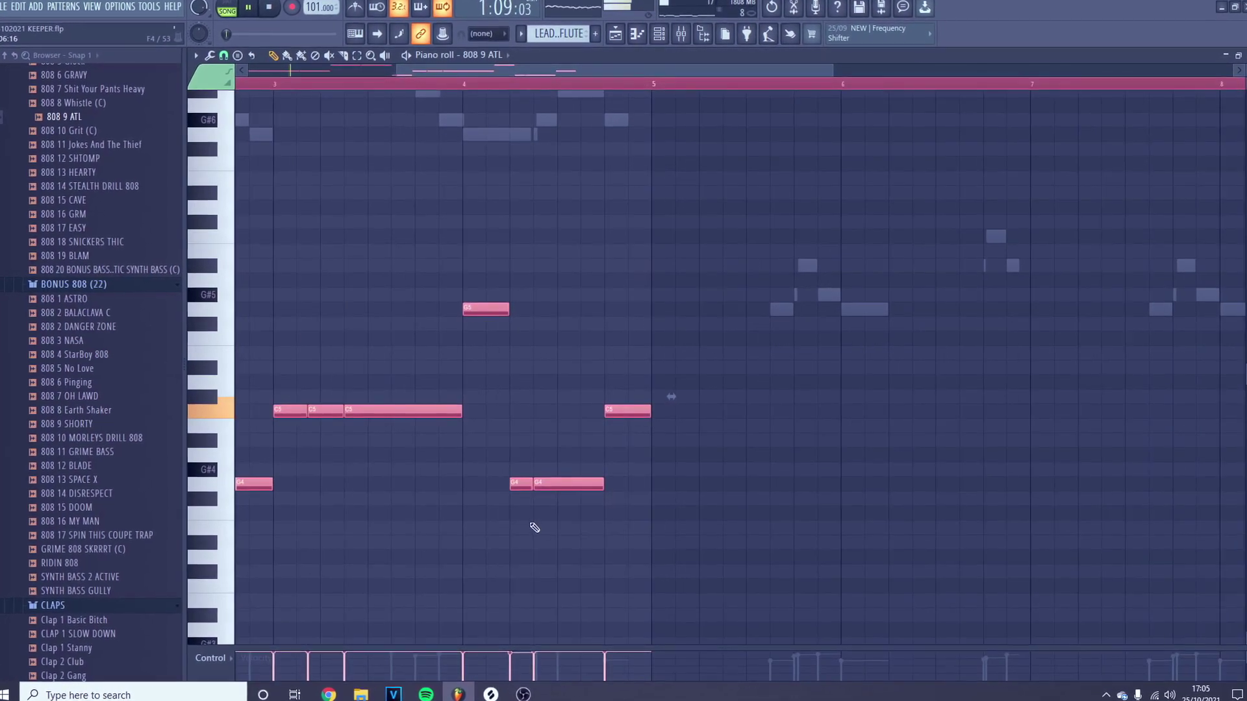
left_click(536, 531)
left_click_drag(547, 486, 570, 486)
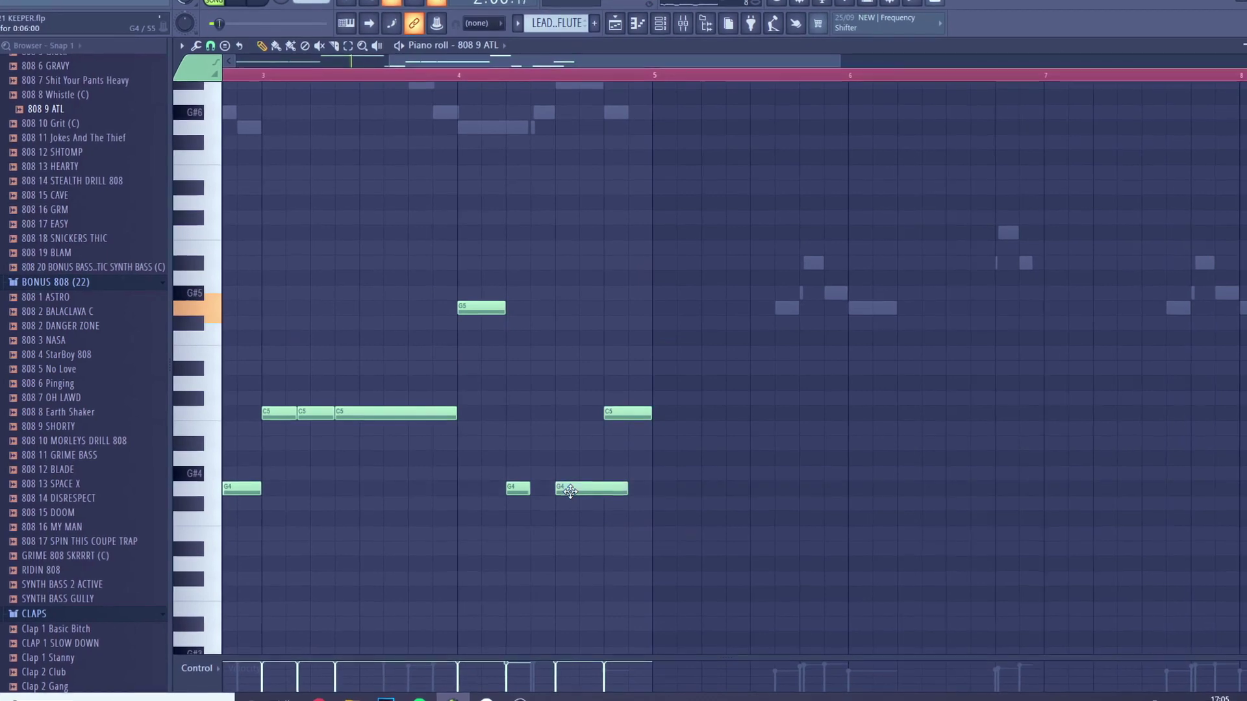
left_click(586, 490)
left_click(556, 495)
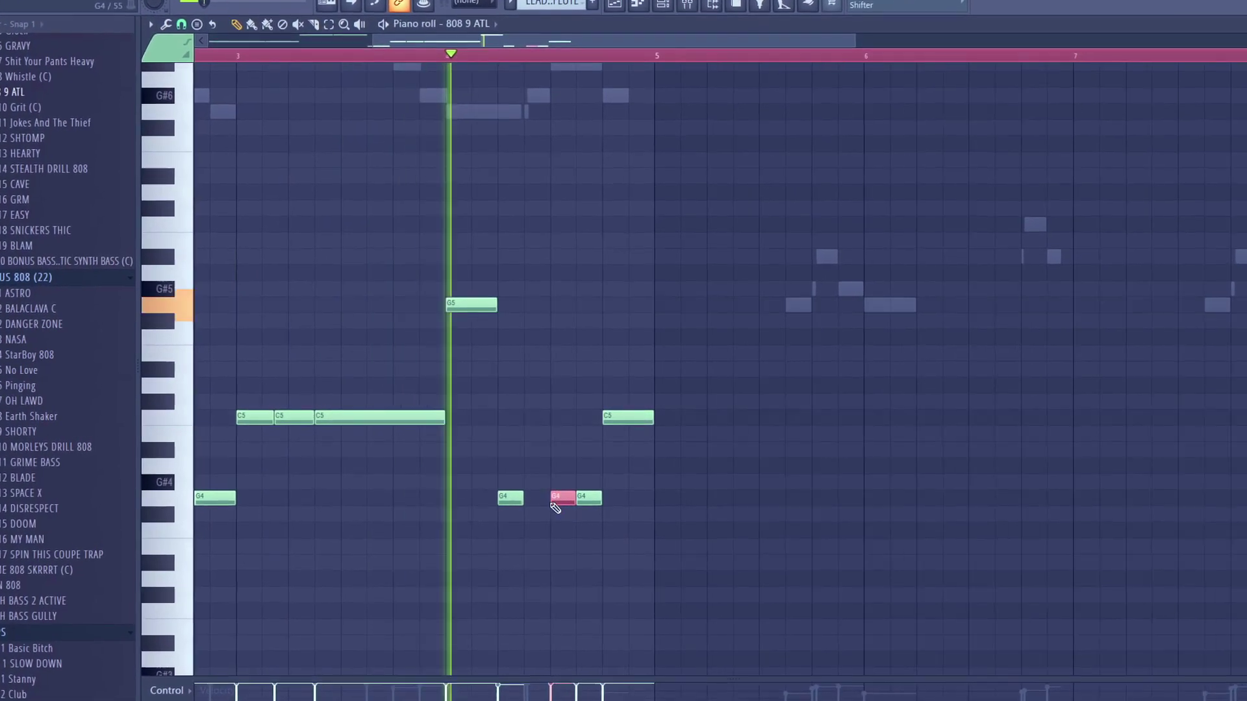
key("ctrl+Up")
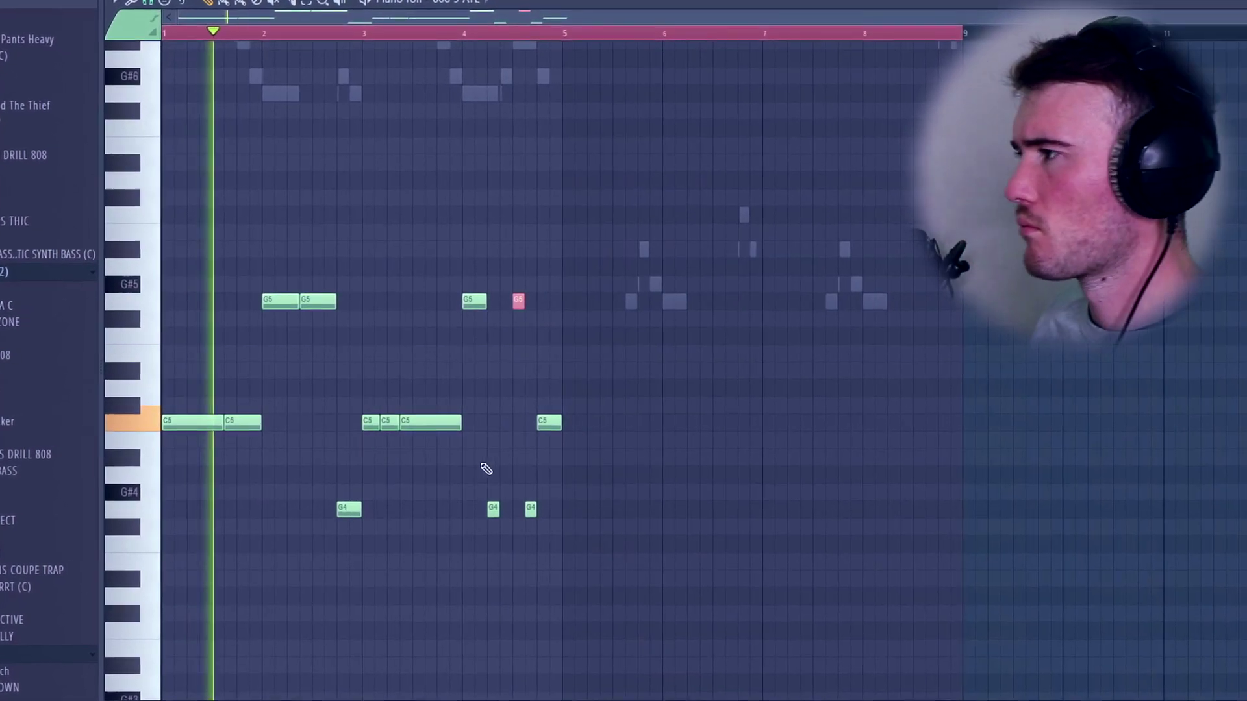
Step: Delete the two short G4 notes and the short G5 between them in the 808's bar 4, and select all remaining notes
left_click_drag(481, 485, 542, 527)
key("Delete")
left_click(518, 302, "ctrl")
key("Delete")
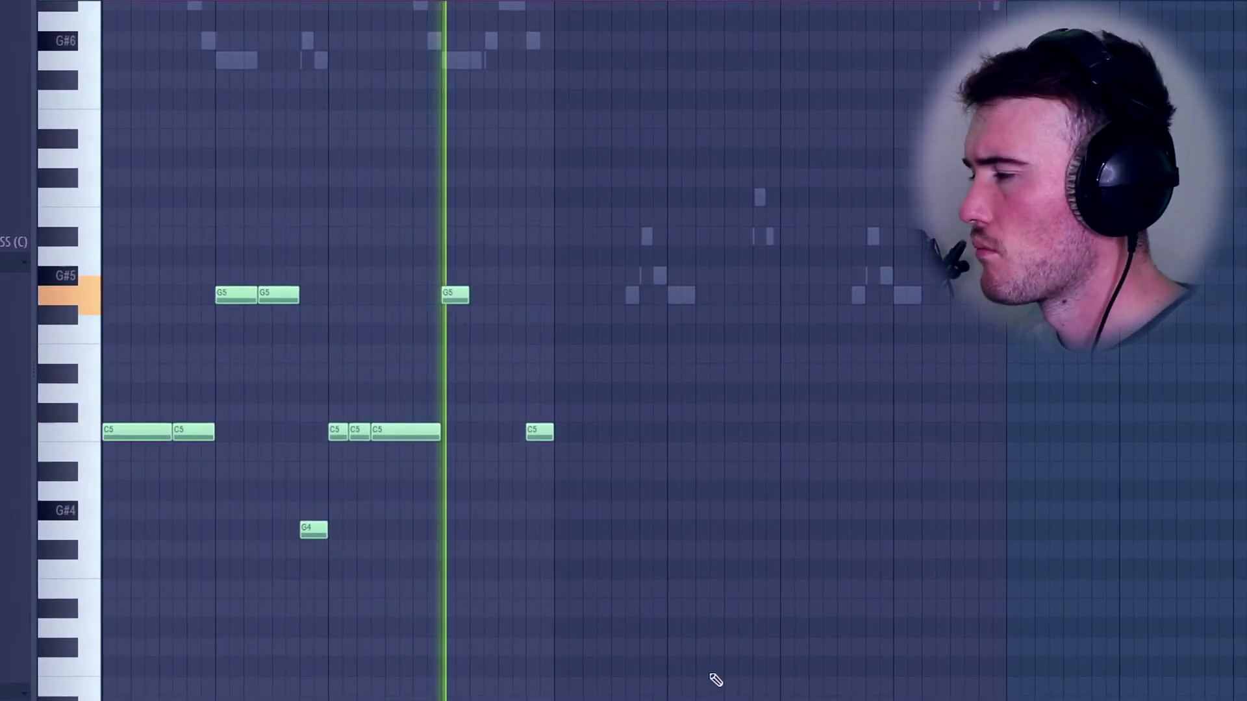
key("ctrl+a")
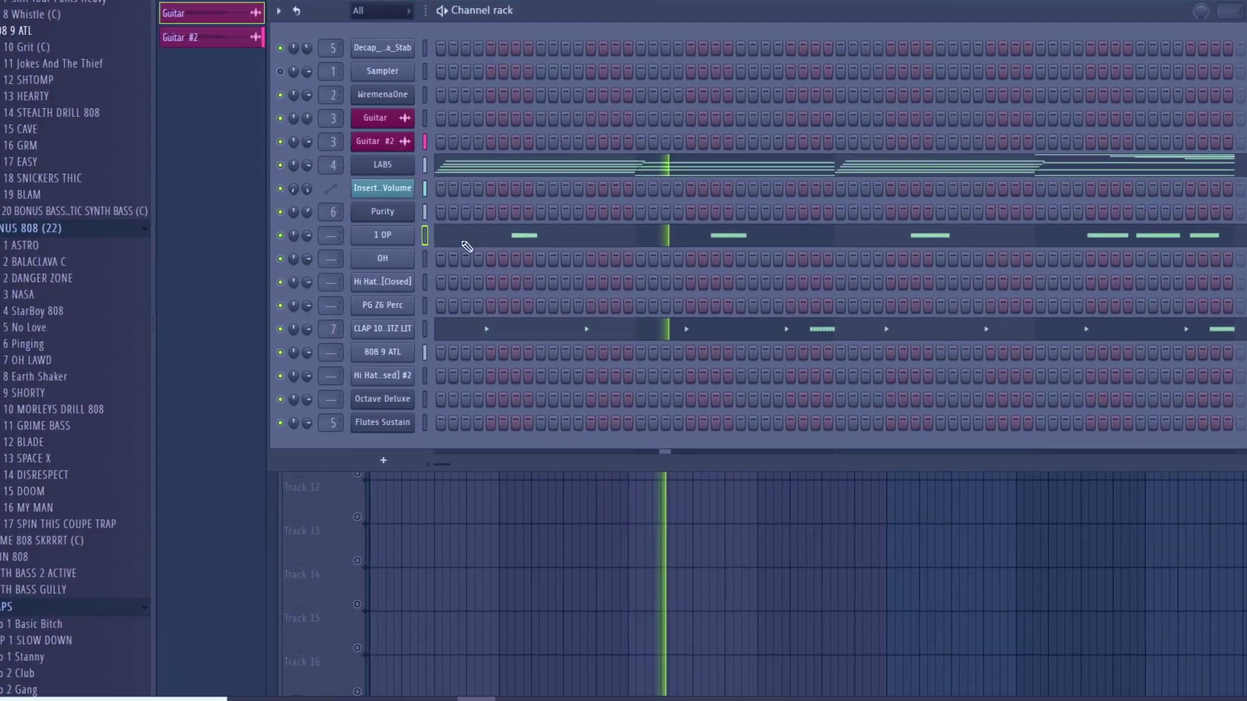
Step: Open the 1 OP percussion notes in the piano roll and undo the last edit
left_click(460, 258)
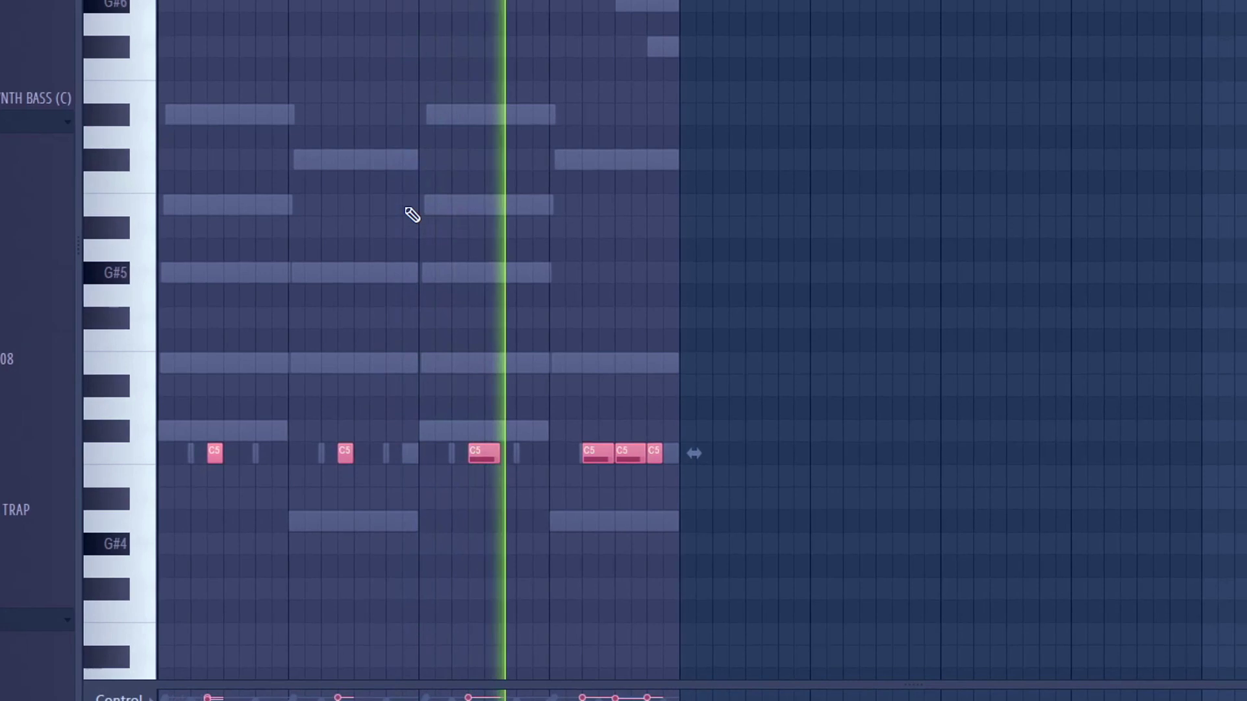
key("ctrl+z")
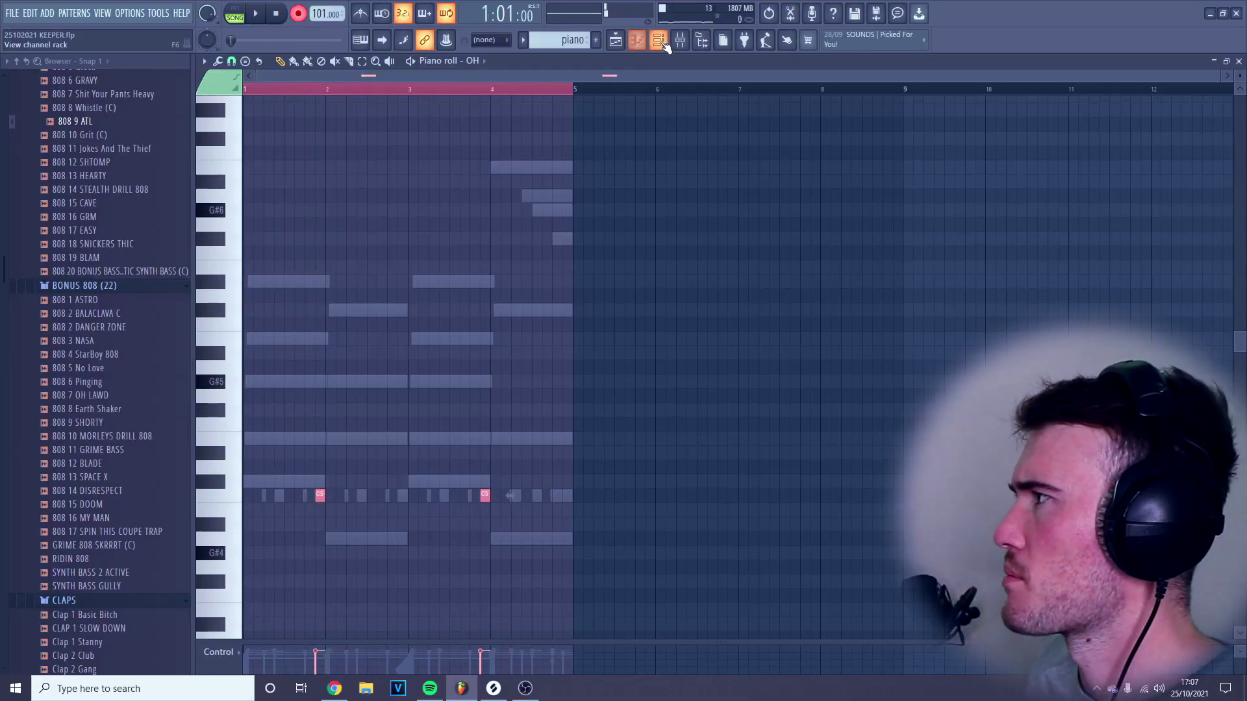
Step: Add a PG Z6 Perc hit on the twelfth step of each of the four bars while the pattern plays
left_click(664, 45)
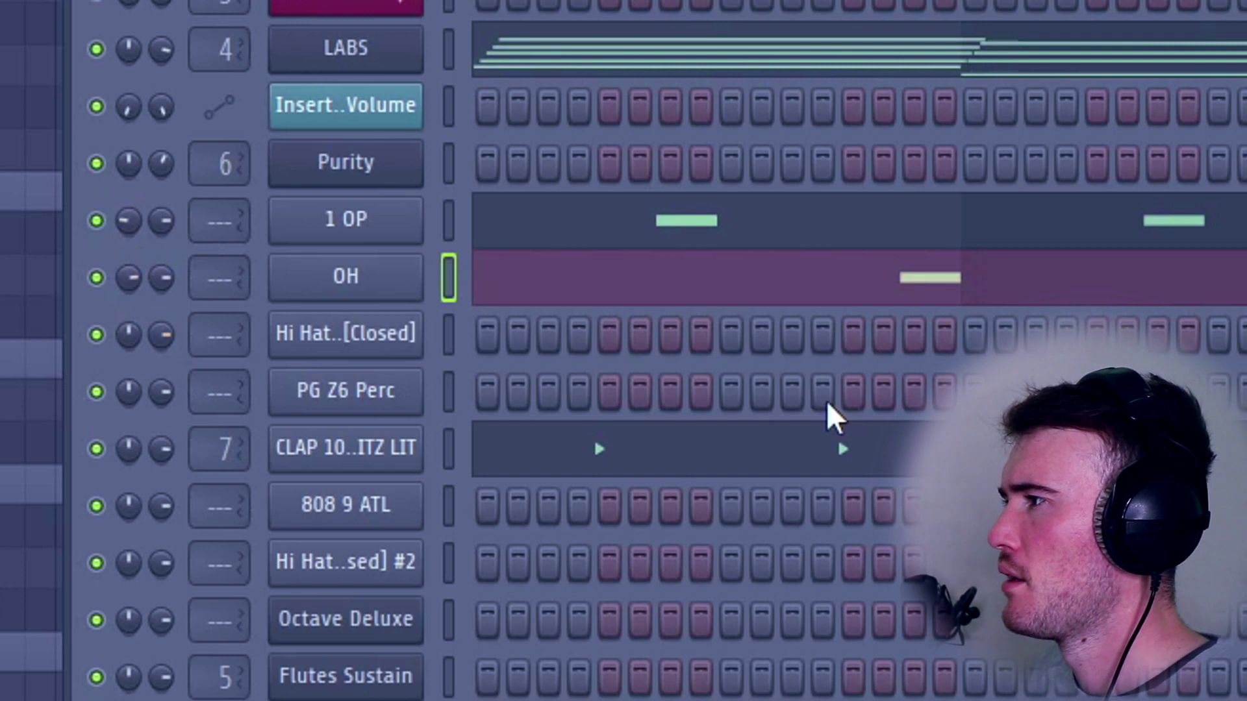
left_click(448, 392)
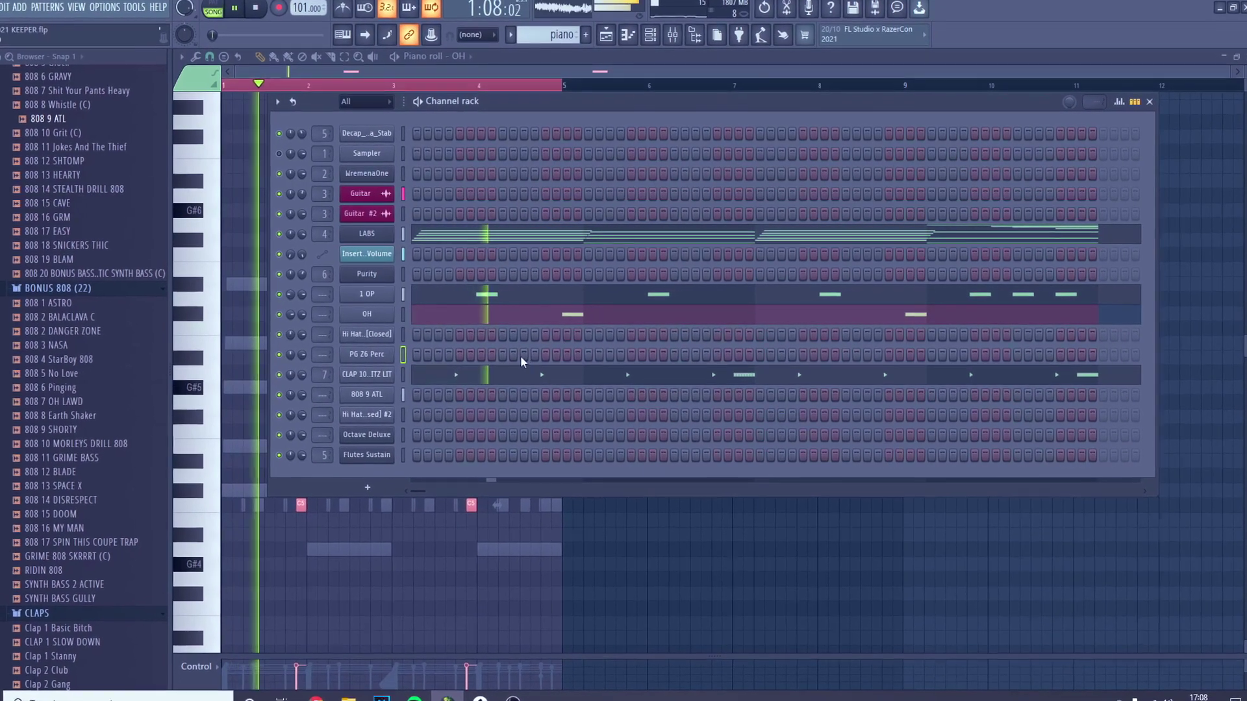
key("space")
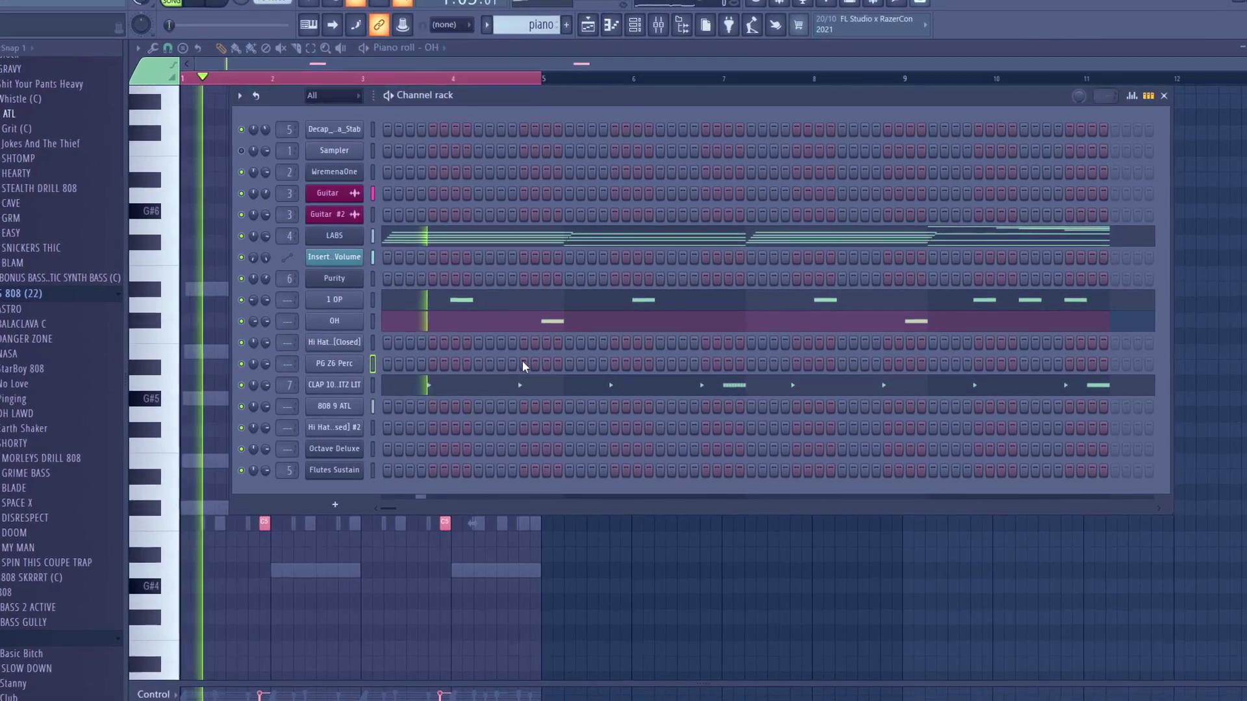
left_click(518, 361)
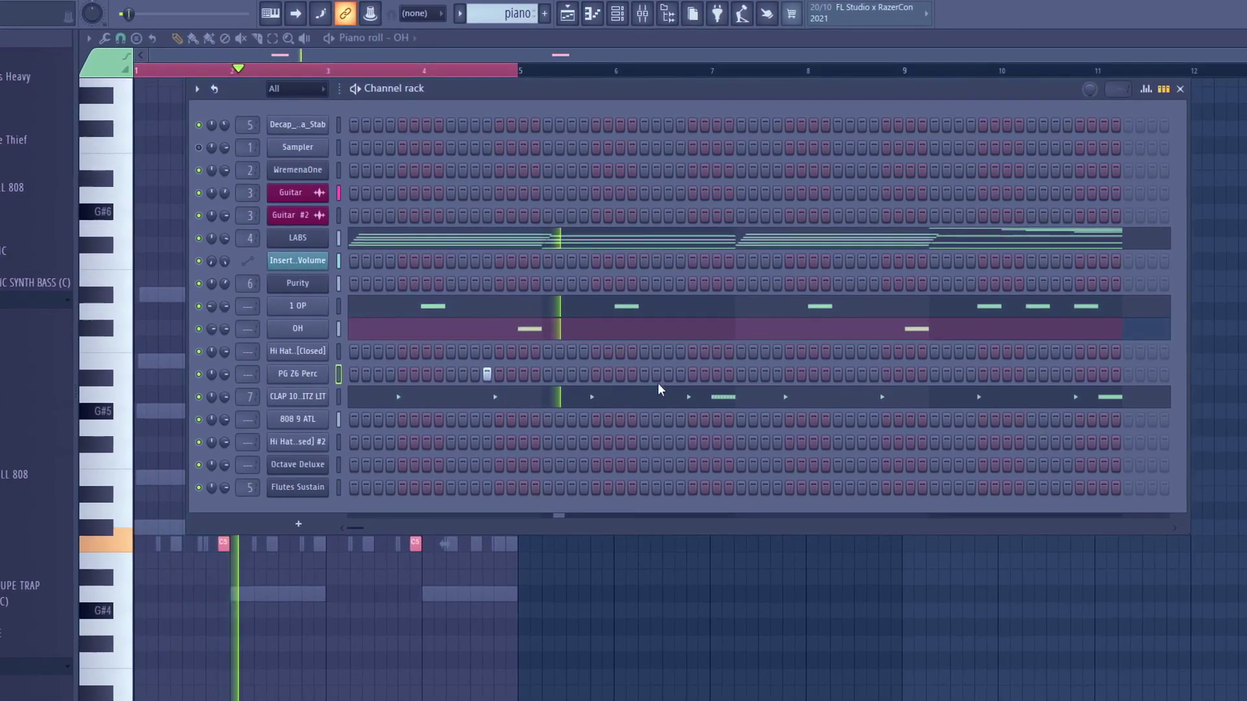
left_click(685, 371)
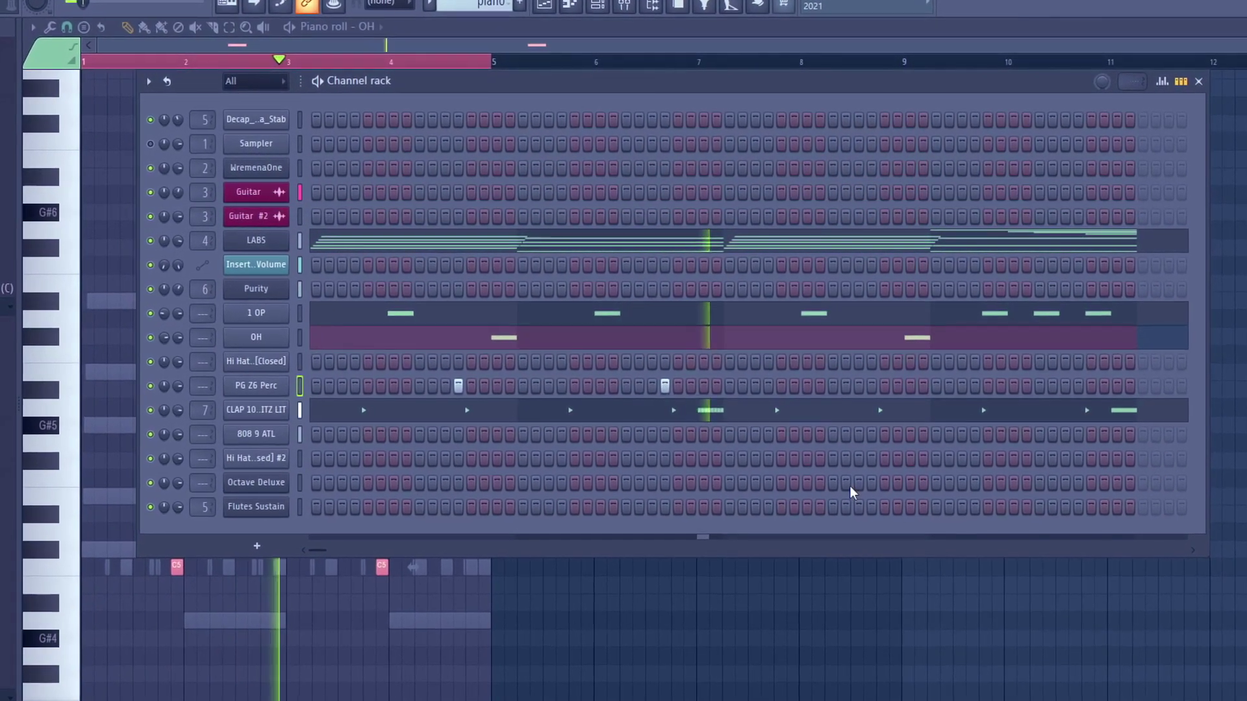
left_click(872, 382)
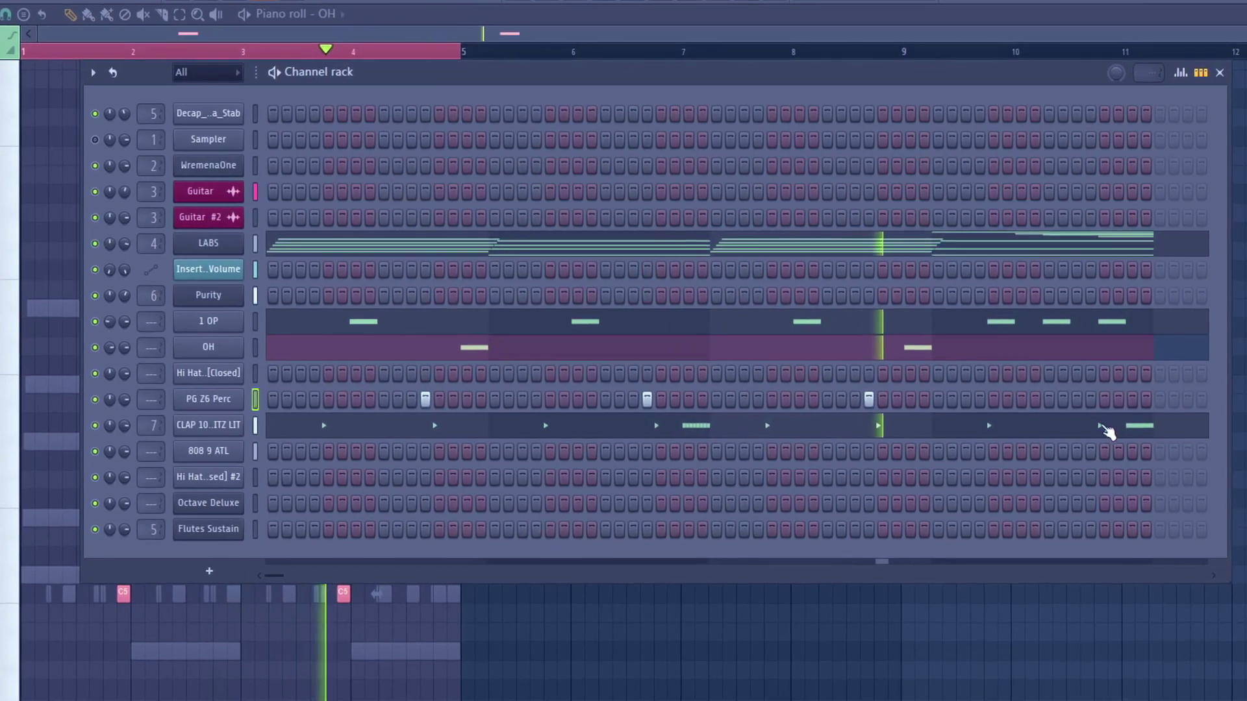
left_click(1087, 395)
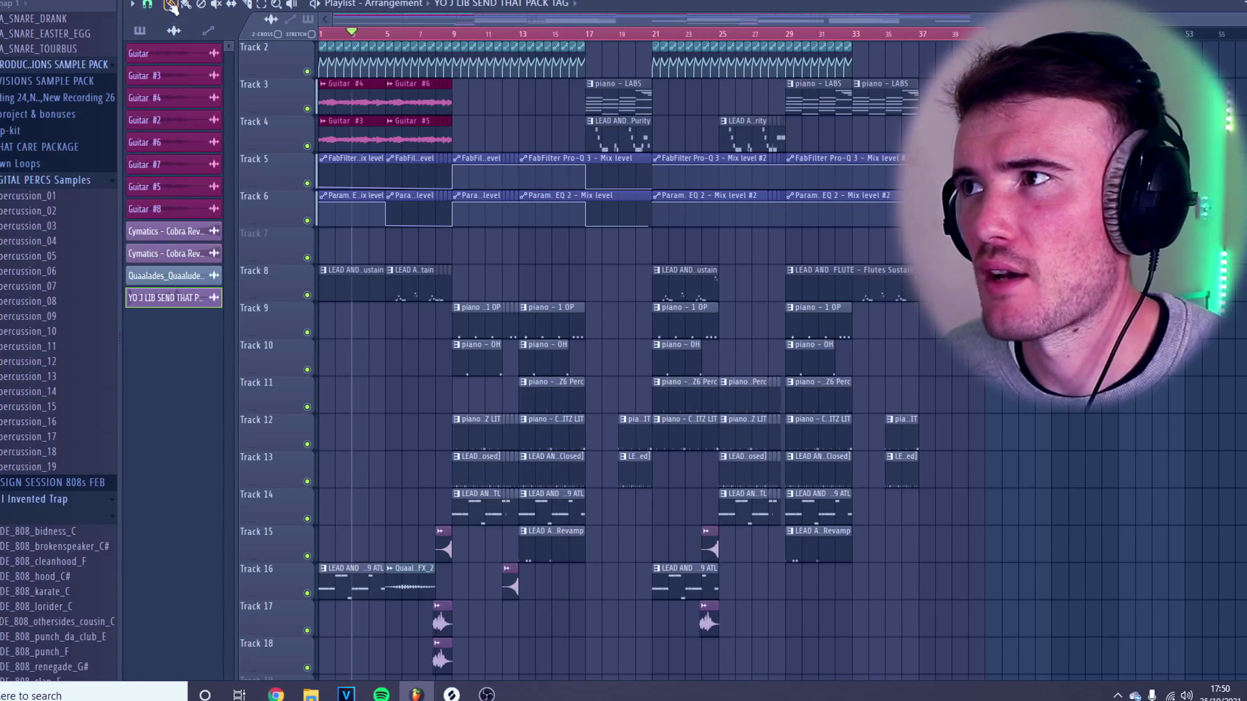
Step: Examine the sample settings of the Guitar #4 and Guitar #3 clips, and stop playback of the arrangement near bar 10
scroll(390, 184, "up", 1)
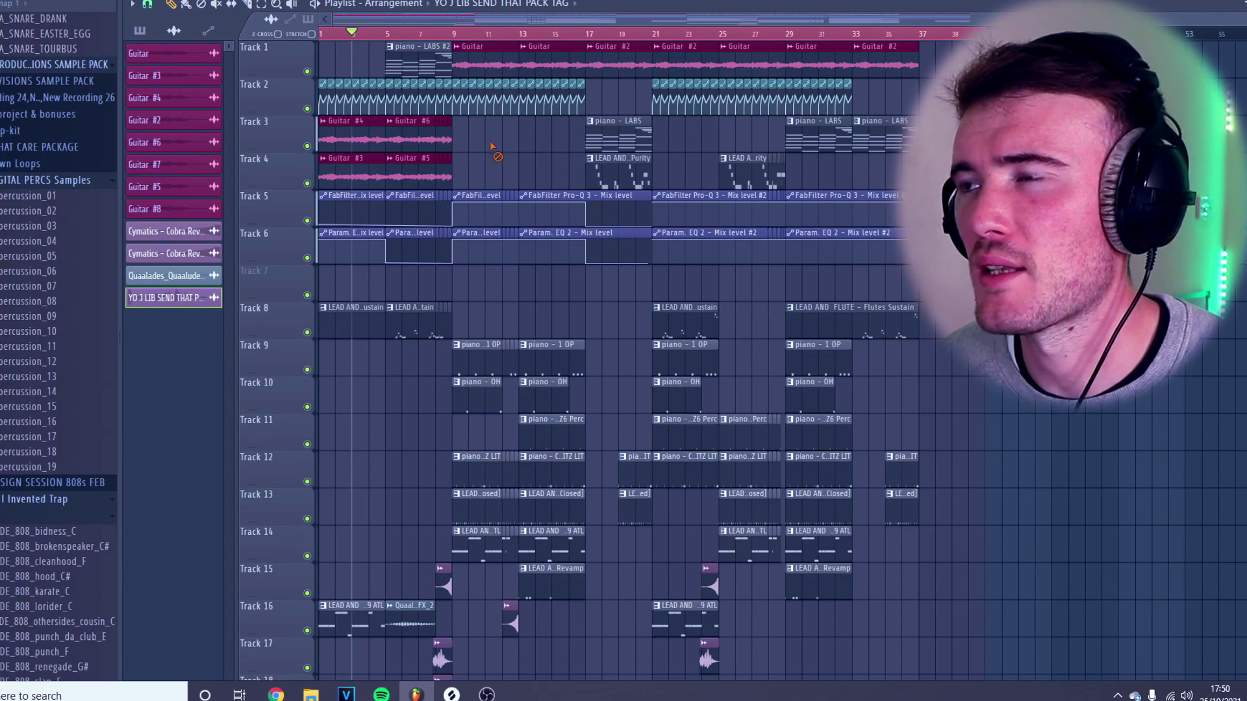
double_click(354, 141)
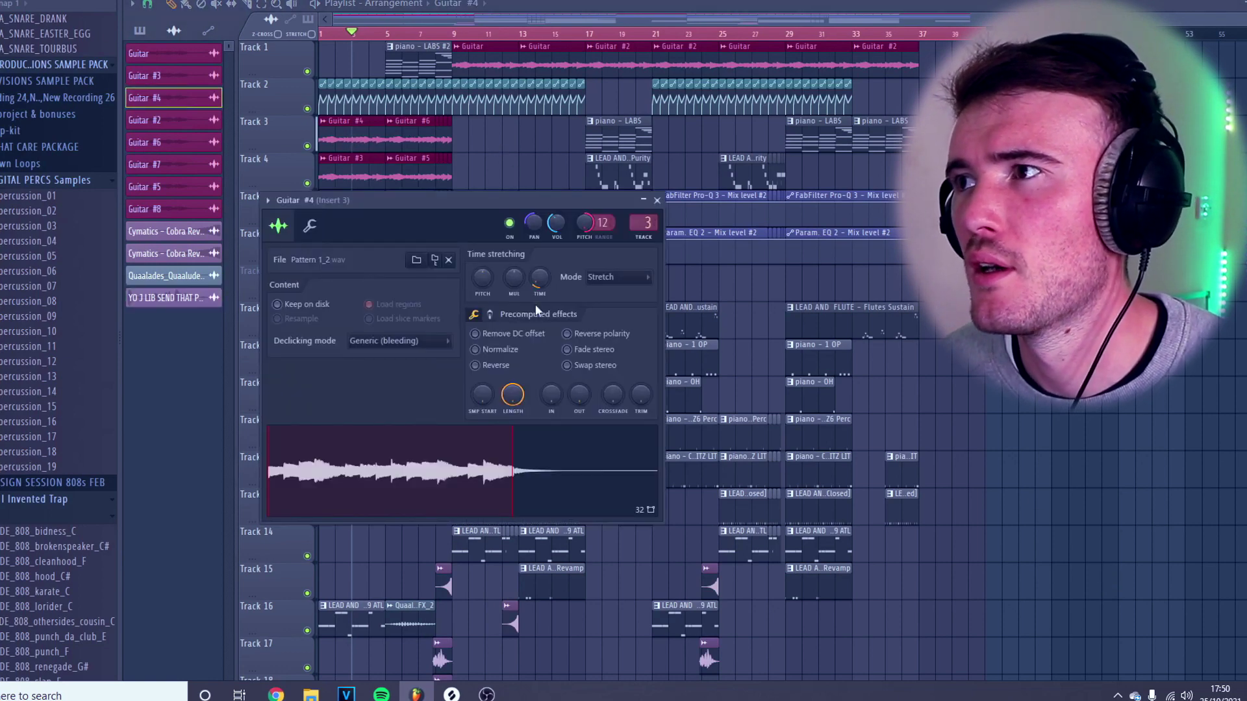
double_click(347, 174)
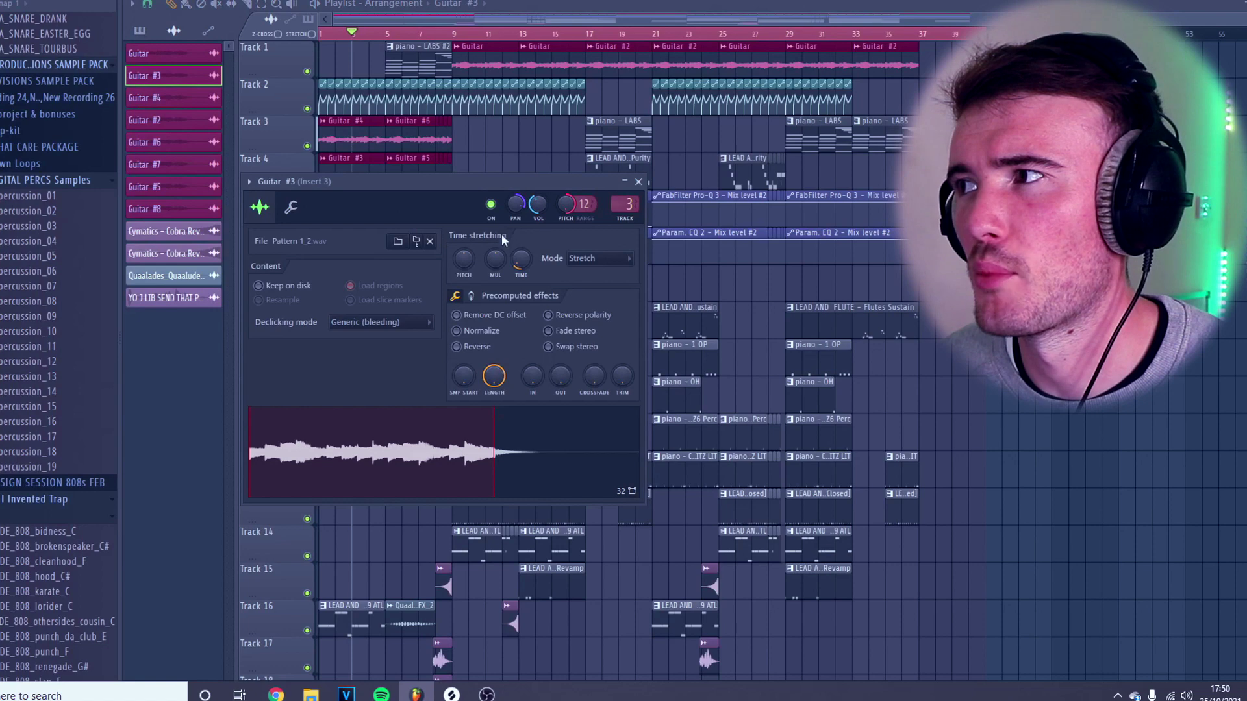
left_click(638, 182)
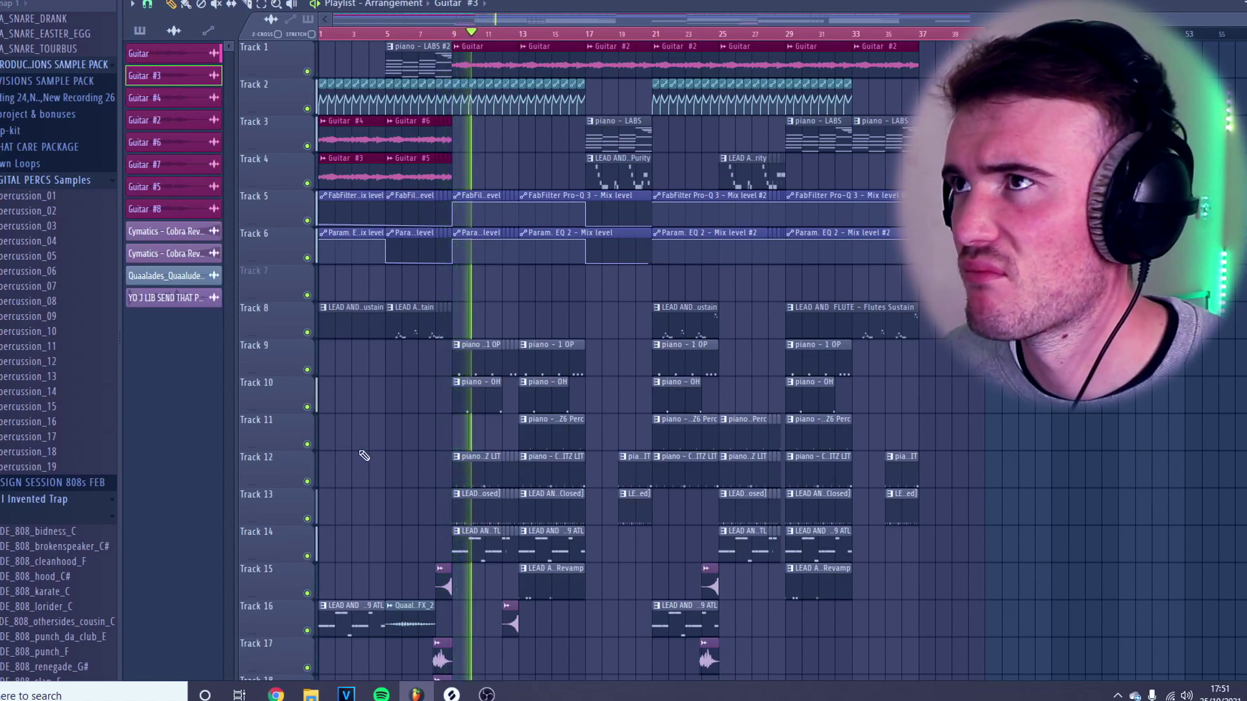
key("space")
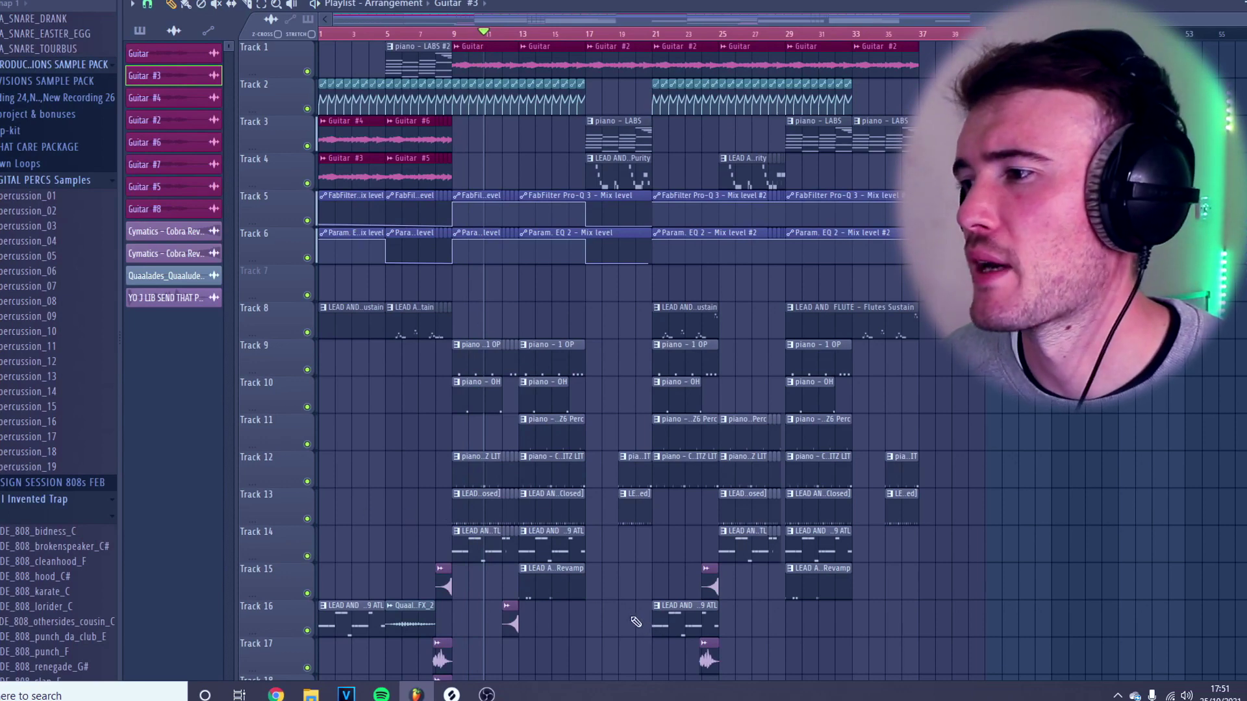
Step: Change the playlist snap setting and slice the Insert 4 volume automation in the first half of bar 8
scroll(595, 622, "up", 5)
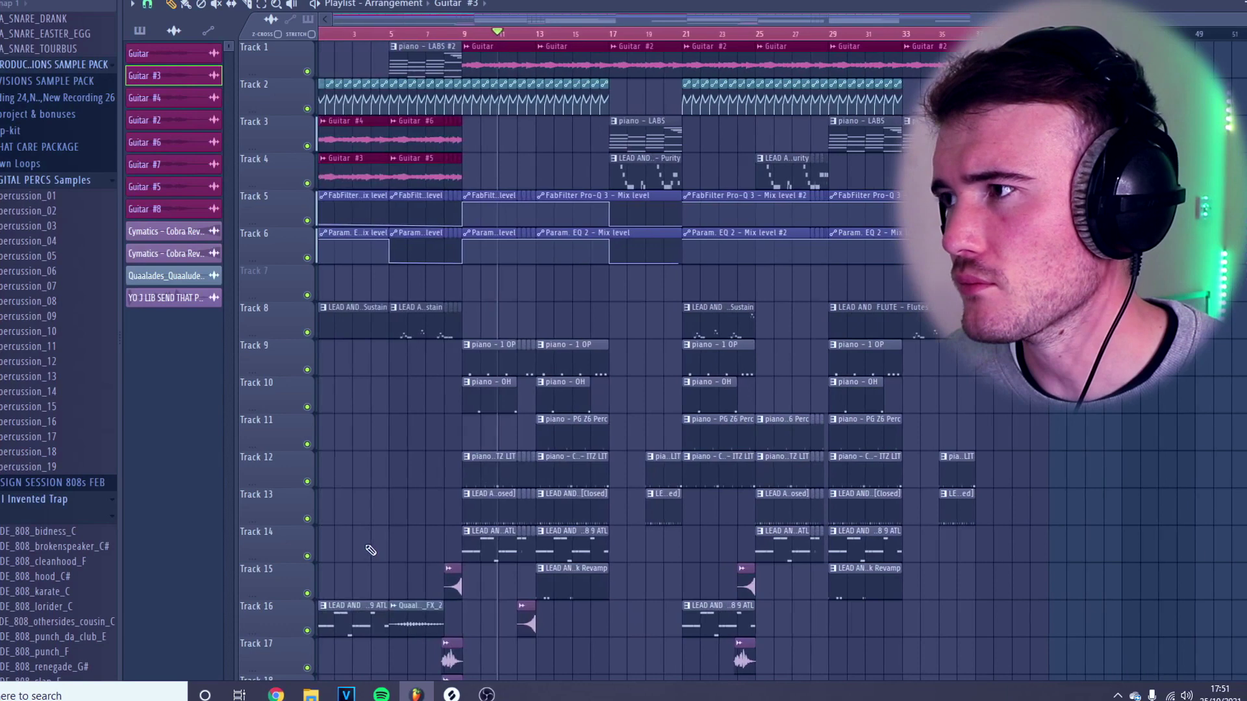
scroll(410, 558, "up", 2)
scroll(565, 335, "up", 2)
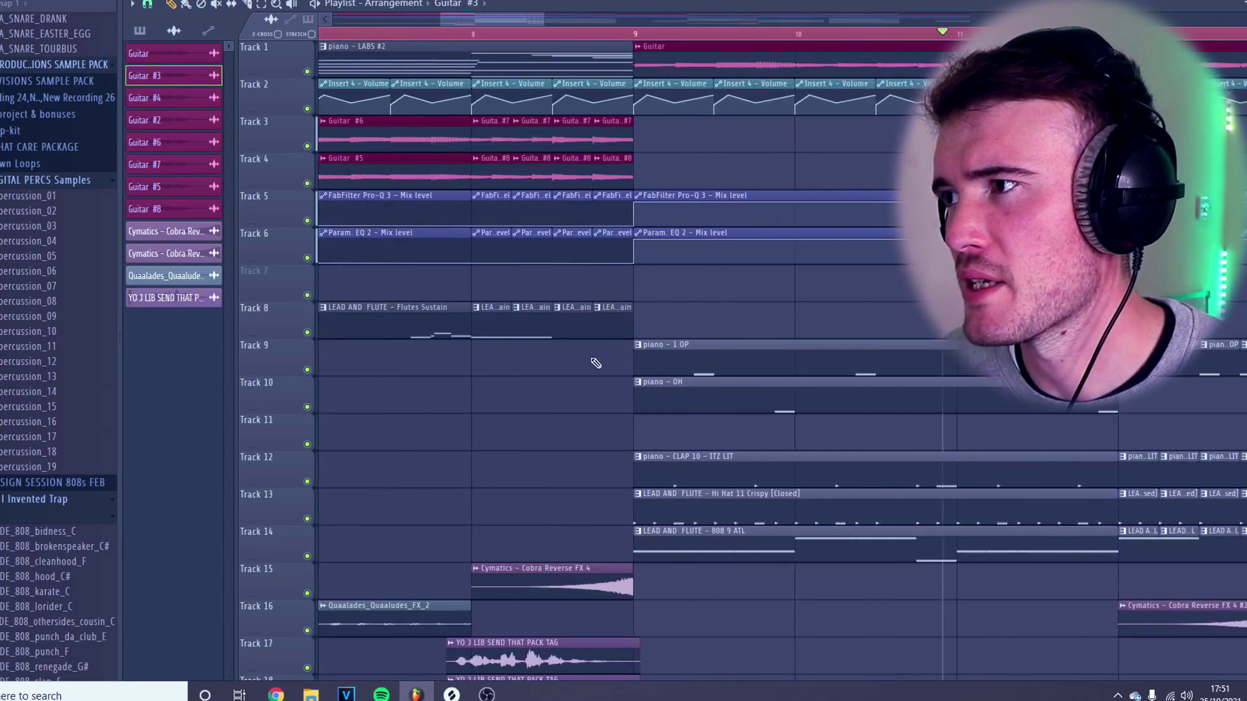
left_click(149, 7)
left_click(190, 208)
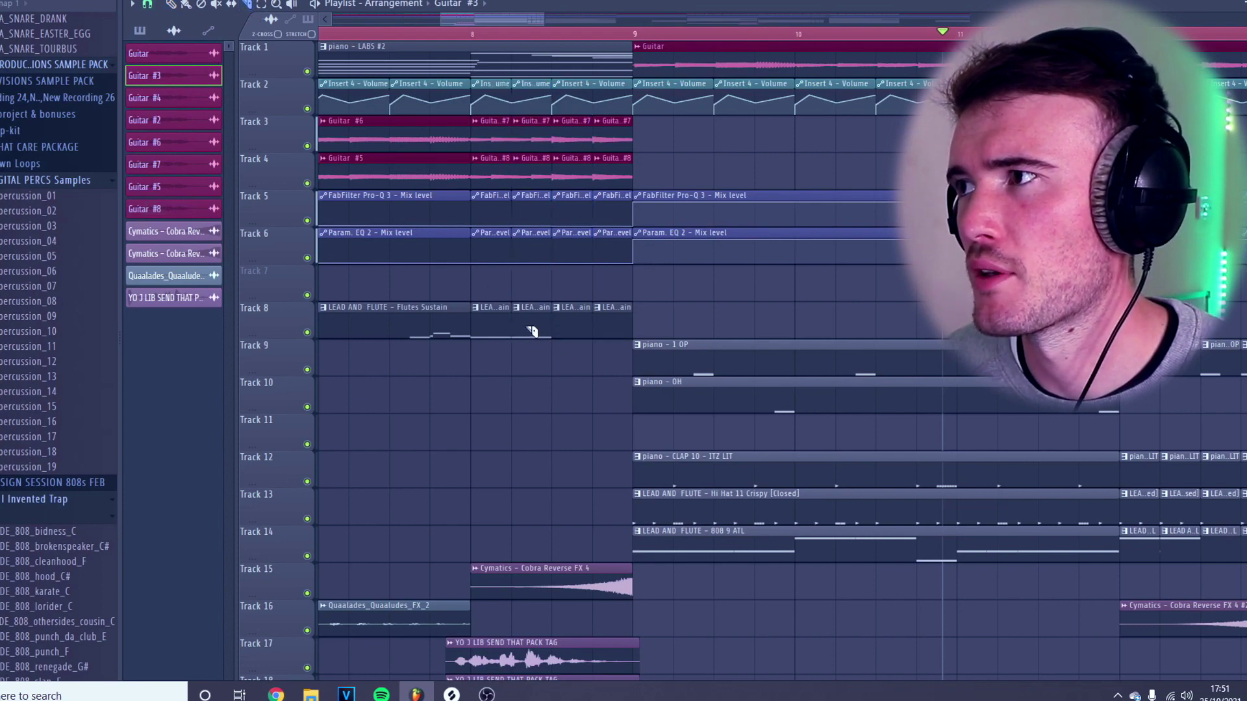
Step: Select the guitar, EQ and flute slices on beats two, four and three of bar 8 in turn, keeping beat three selected
left_click_drag(531, 117, 541, 337)
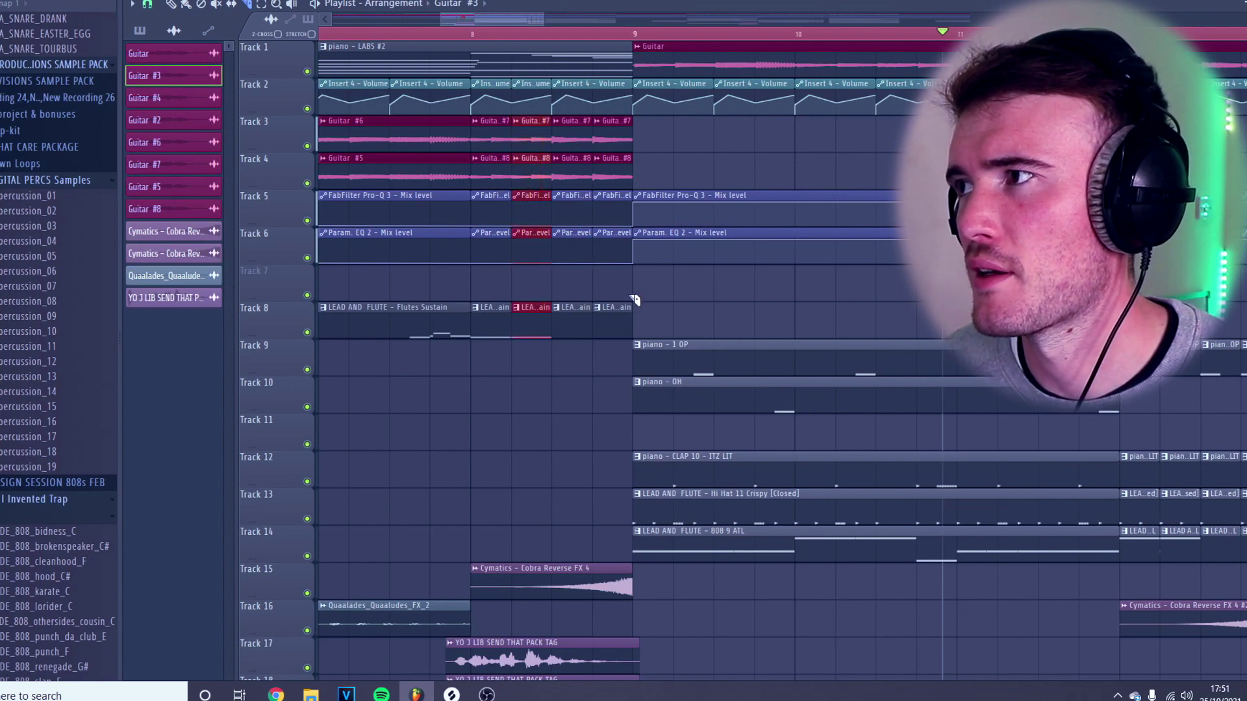
left_click_drag(602, 139, 617, 383)
left_click_drag(557, 326, 574, 117)
Step: Play the intro from bar 5 to hear the Quaalades_Quaaludes_FX_2 clip under the guitars, and stop playback
scroll(591, 406, "down", 6)
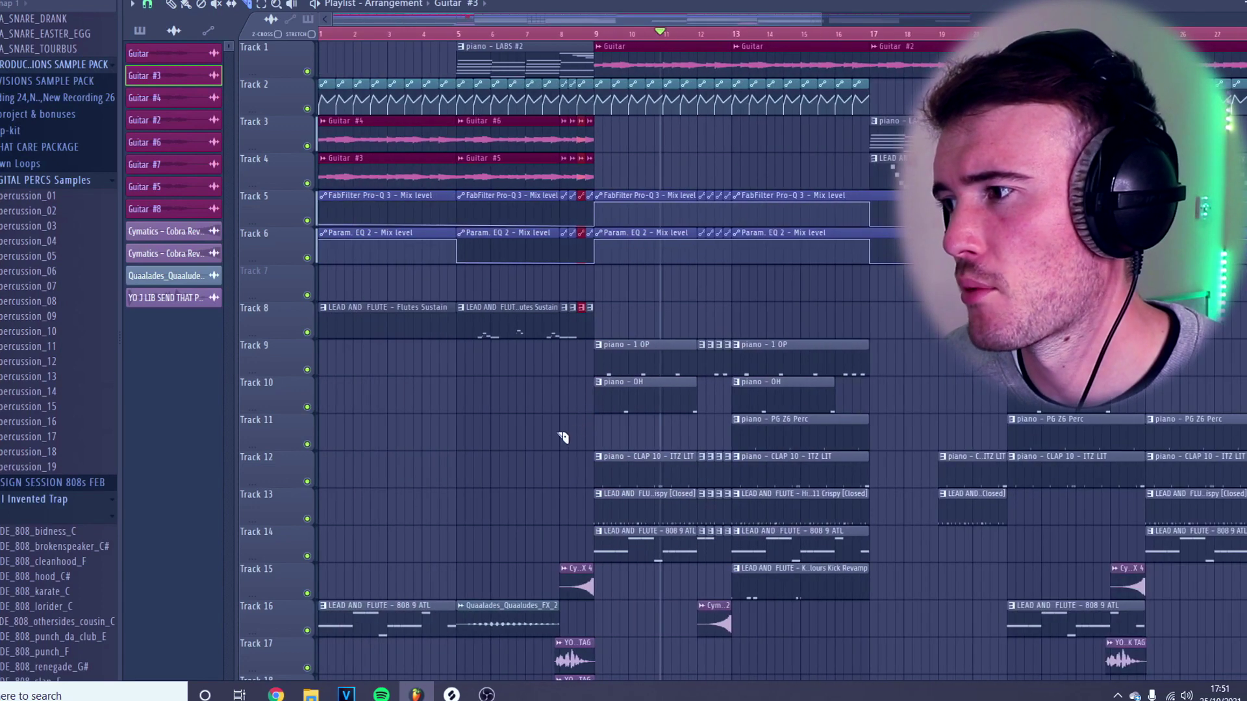
scroll(544, 474, "up", 3)
scroll(435, 563, "up", 3)
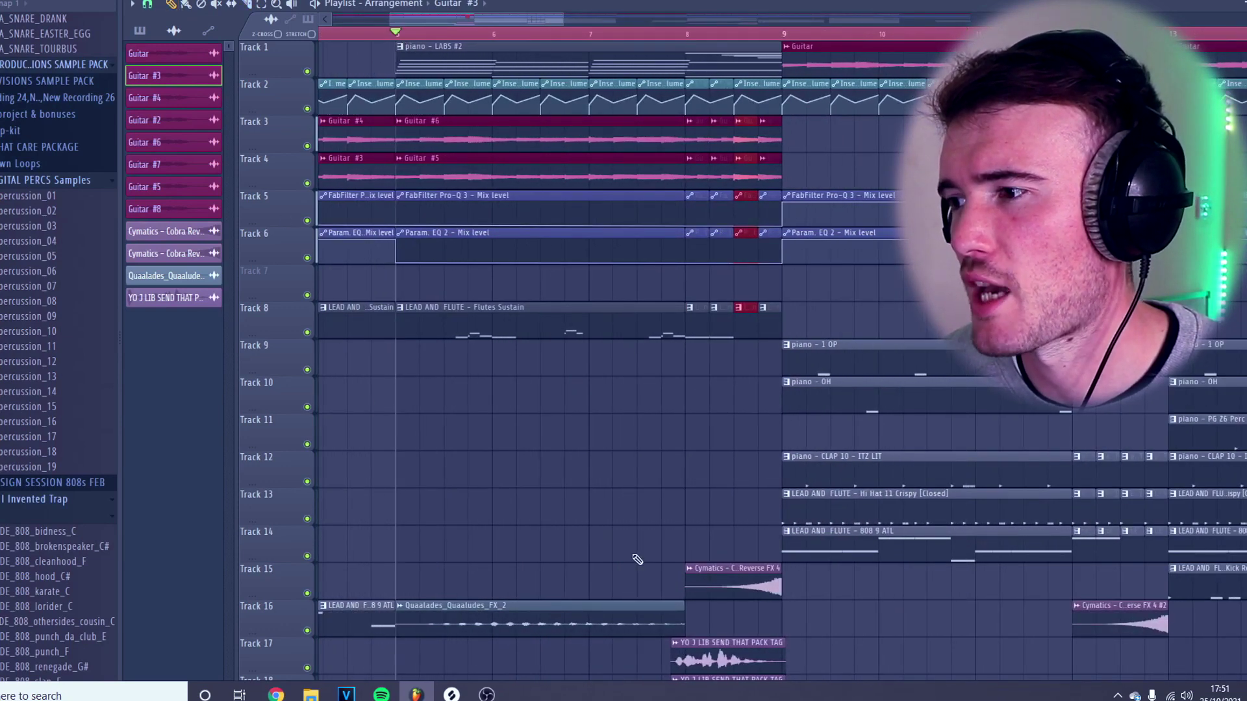
scroll(595, 591, "up", 3)
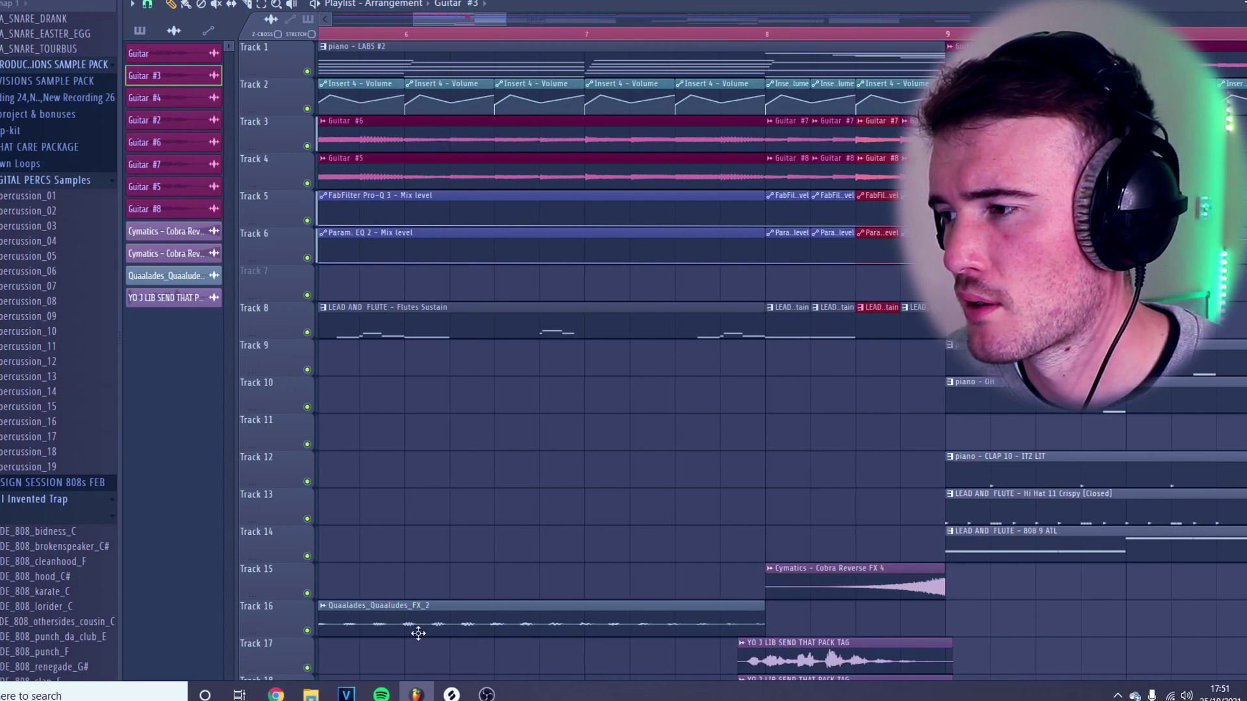
scroll(421, 635, "up", 2)
key("space")
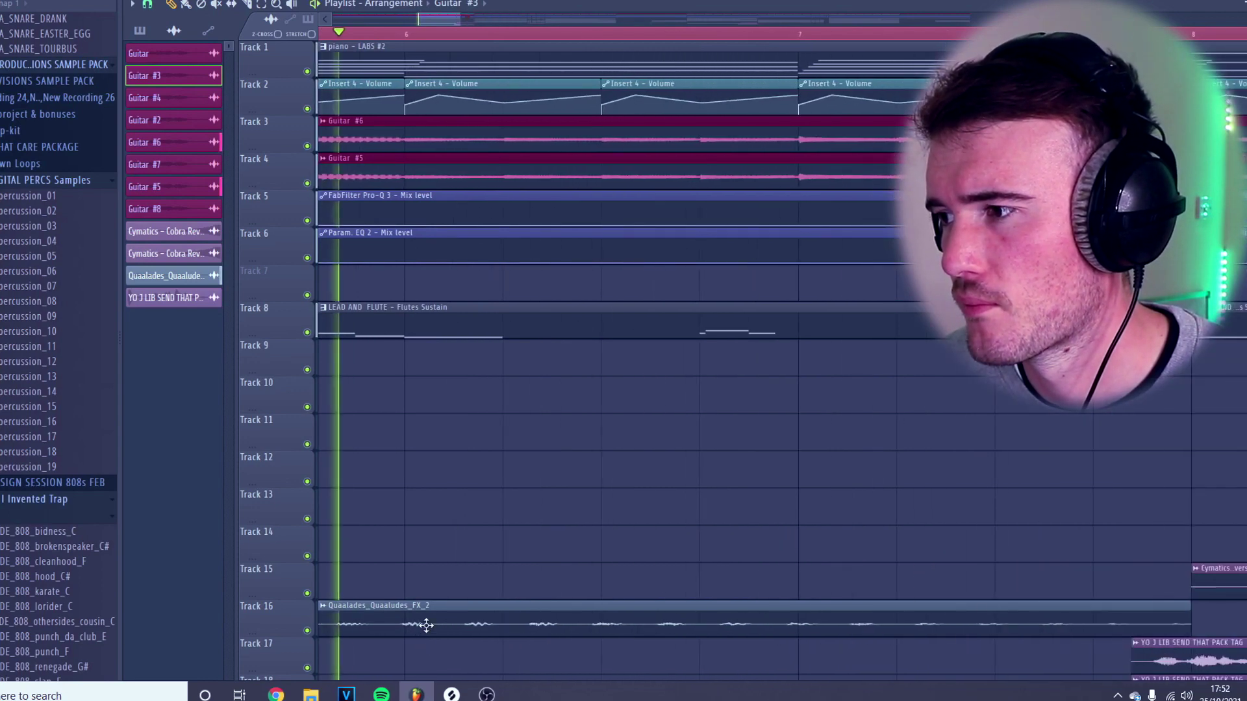
scroll(572, 627, "down", 5)
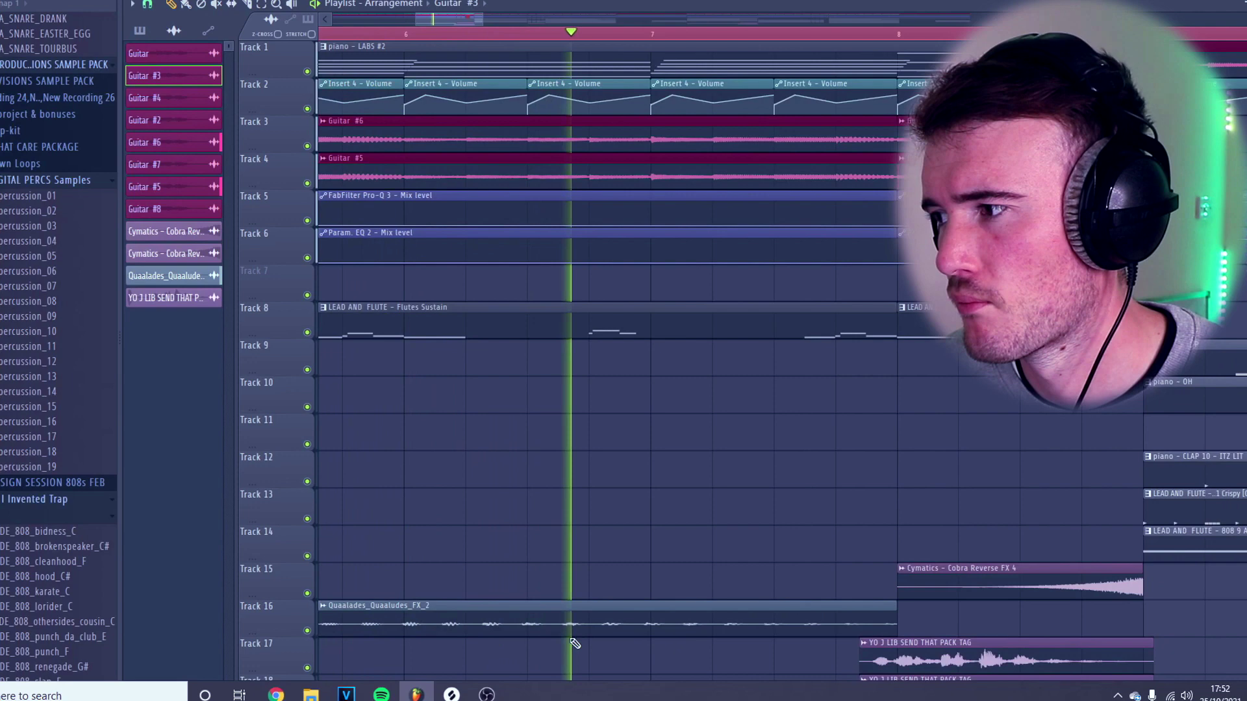
scroll(600, 631, "down", 4)
key("space")
Step: Examine the lower tracks of the arrangement and play it from bar 9
scroll(534, 617, "down", 3)
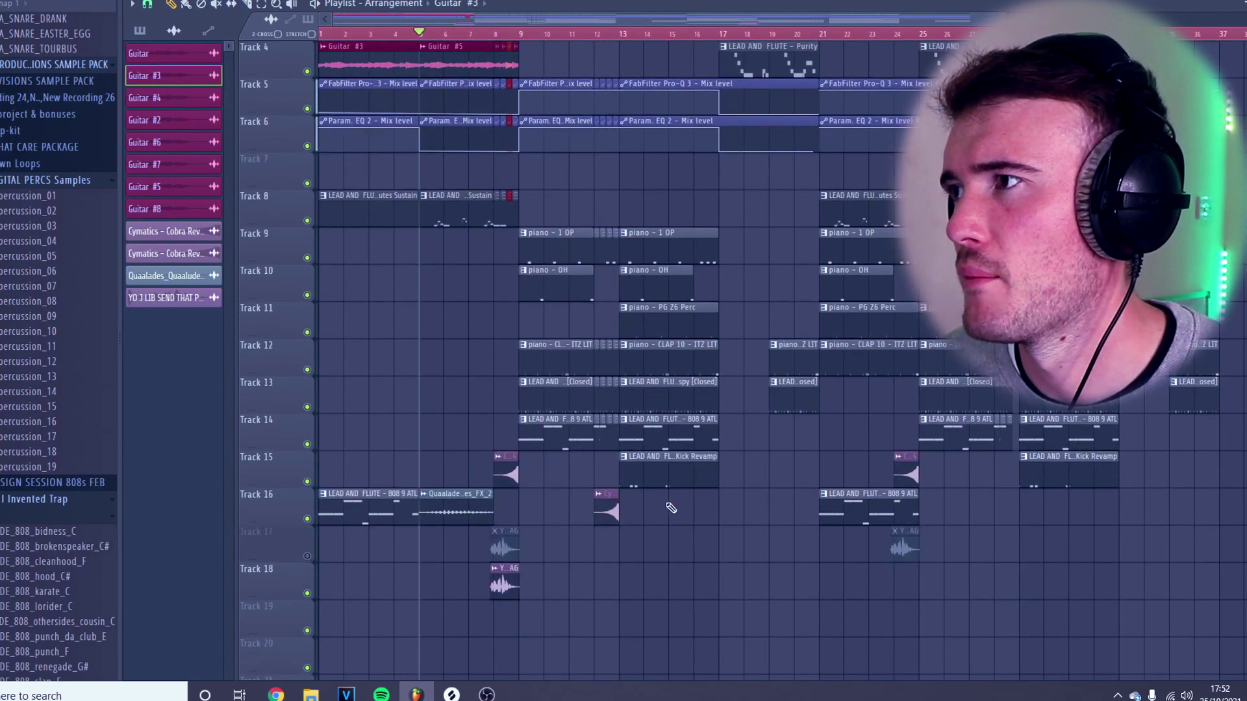
scroll(713, 509, "down", 2)
scroll(656, 507, "up", 3)
scroll(416, 357, "up", 2)
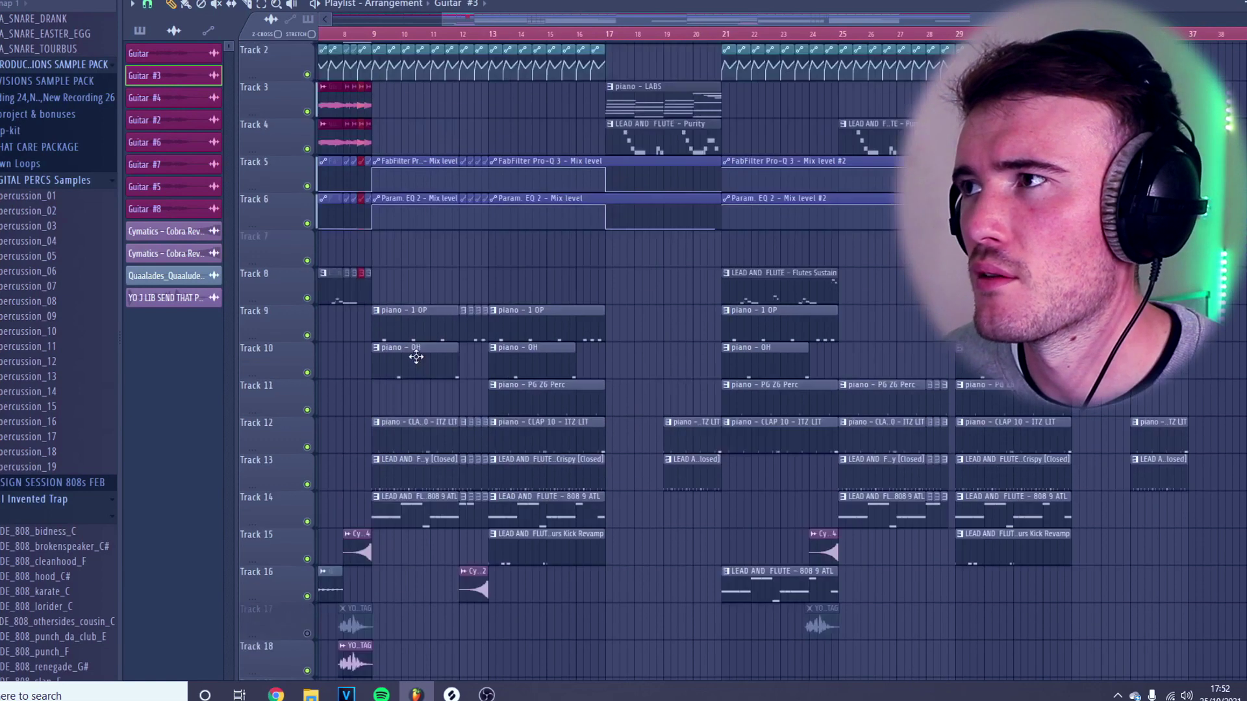
scroll(416, 357, "up", 1)
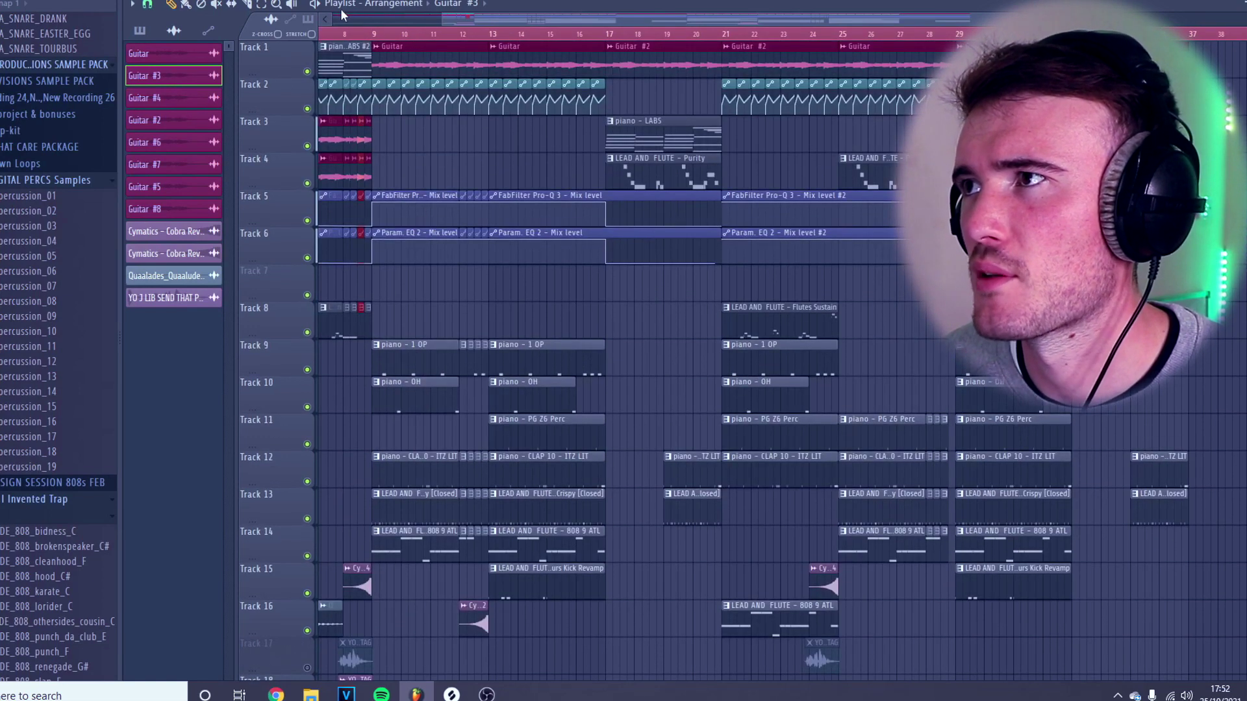
left_click(375, 36)
scroll(389, 61, "down", 2)
key("space")
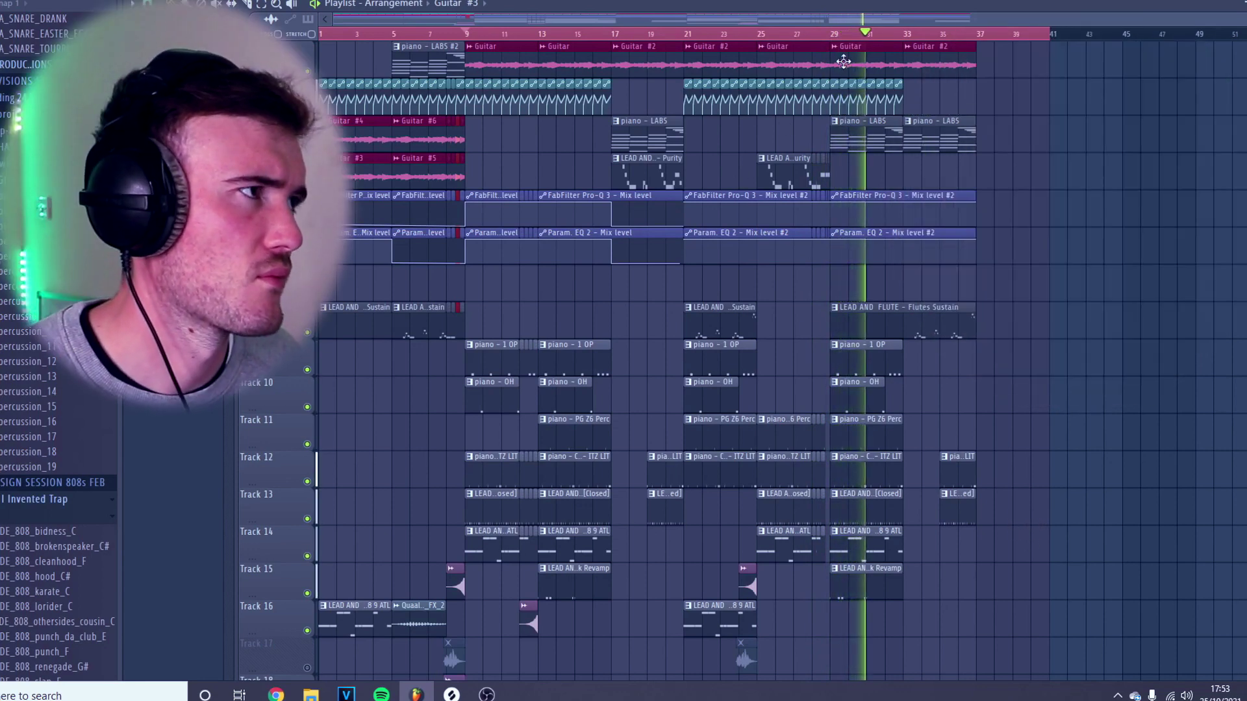
Step: Select the closing section's clips from bar 29, and extend the selection to all clips from bar 9 to the end
left_click_drag(844, 43, 982, 582)
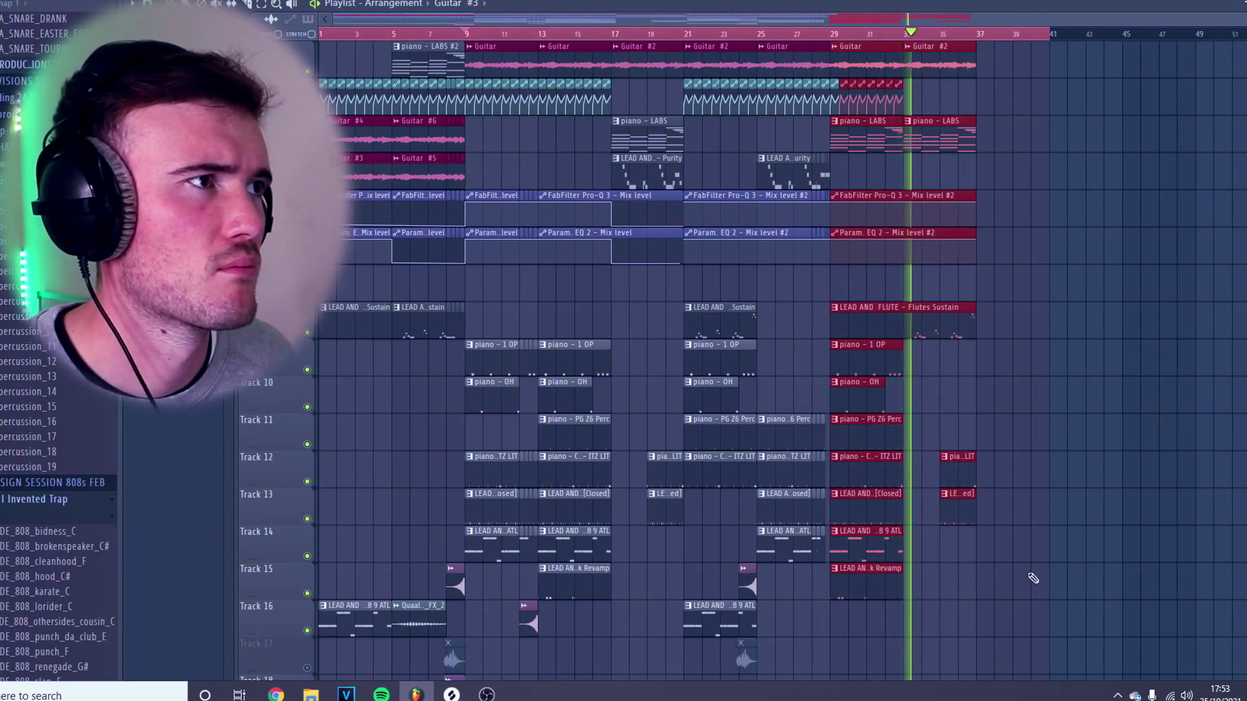
left_click_drag(482, 49, 935, 427)
scroll(941, 432, "down", 2)
left_click_drag(1044, 598, 520, 133)
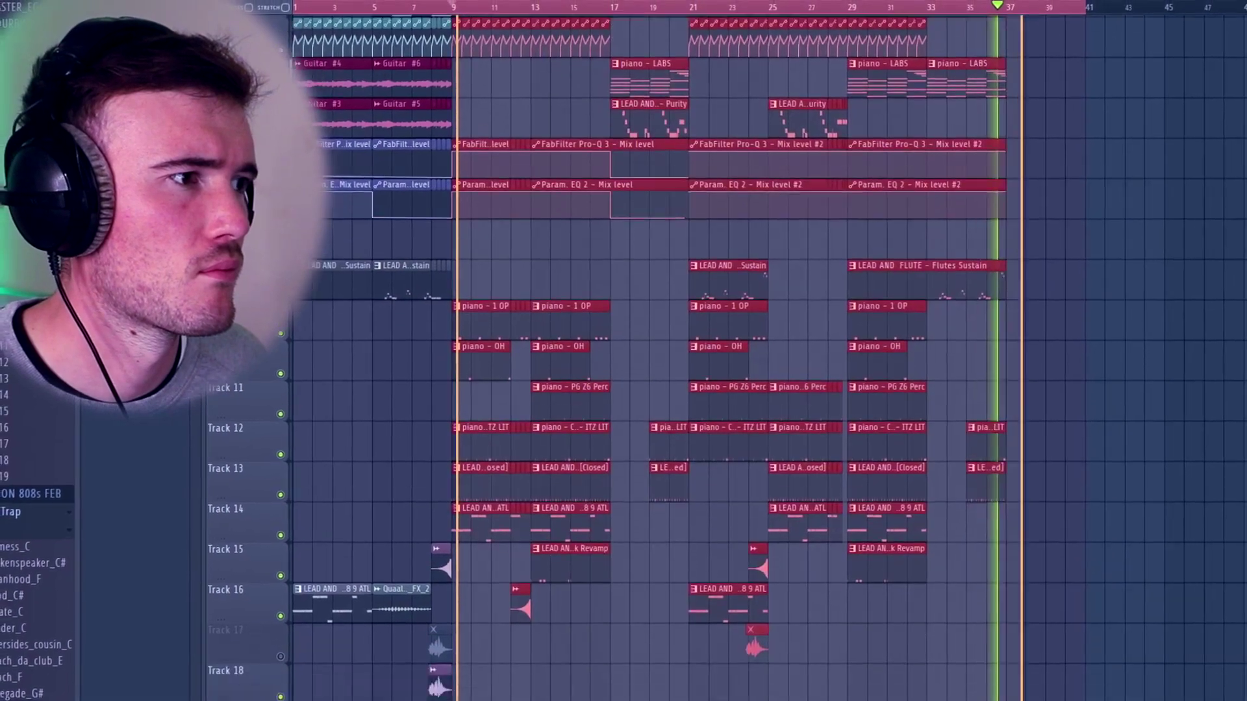
scroll(598, 486, "down", 3)
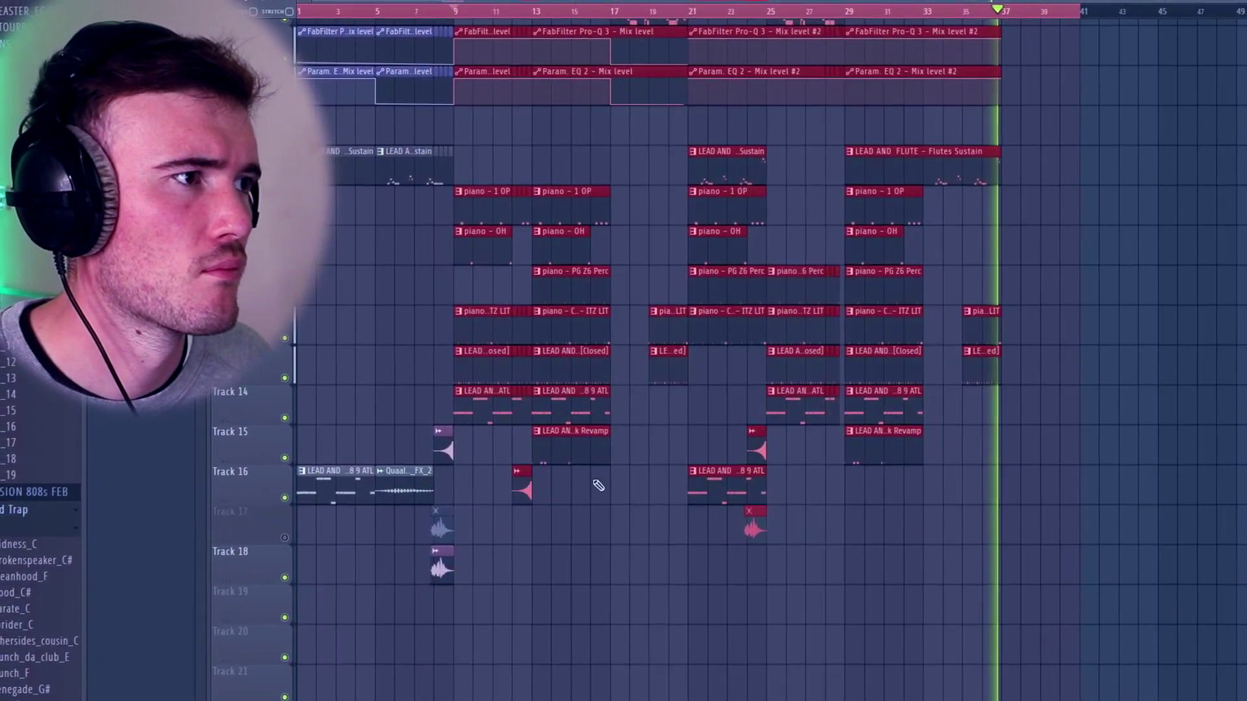